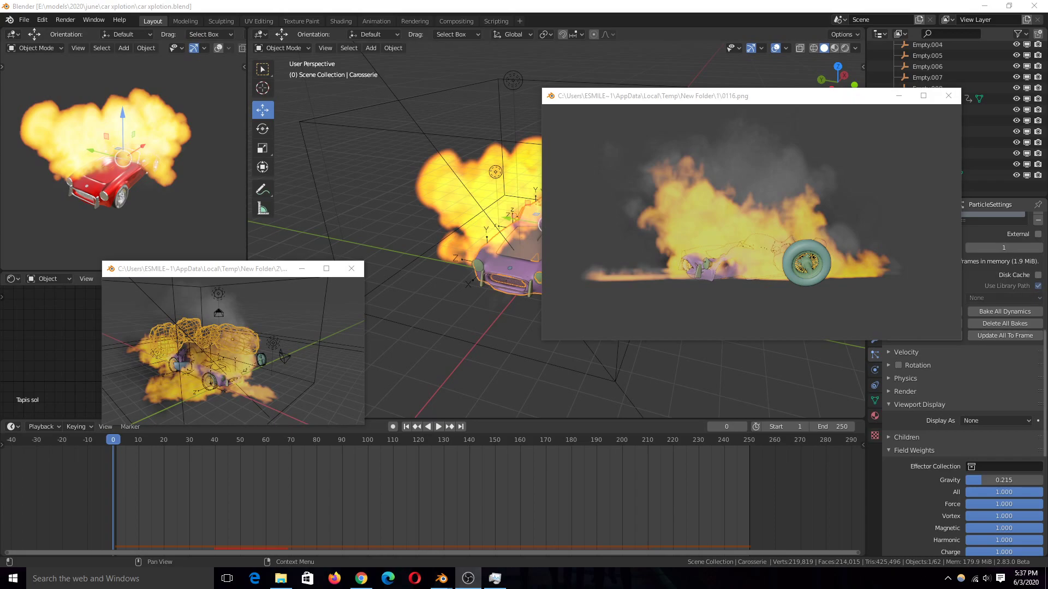
Scrub both render preview windows back to the explosion start to check the fire-and-smoke frames.
drag(738, 185, 575, 238)
drag(244, 321, 137, 342)
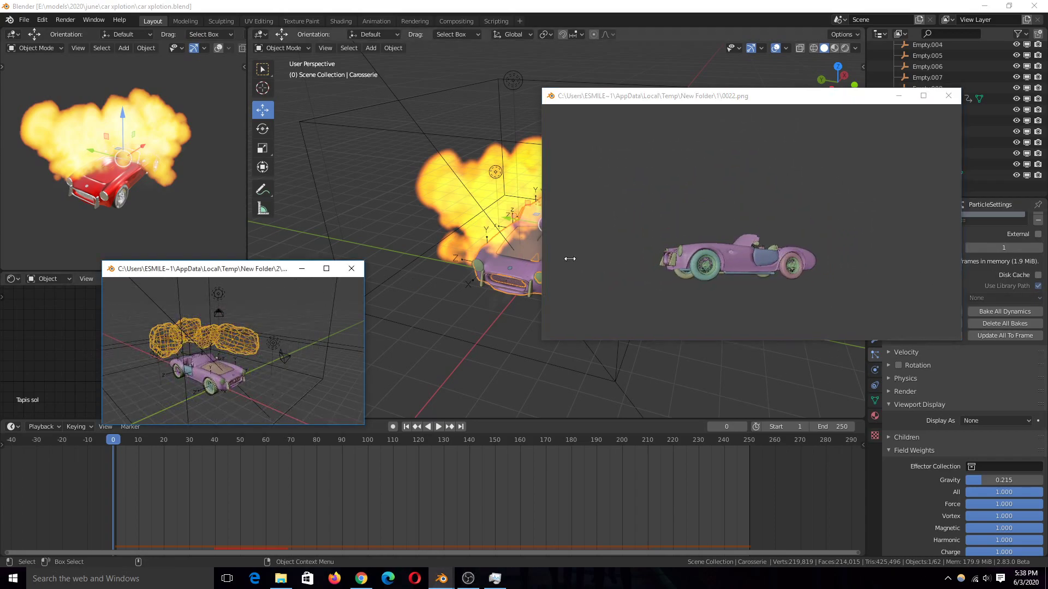
click(604, 251)
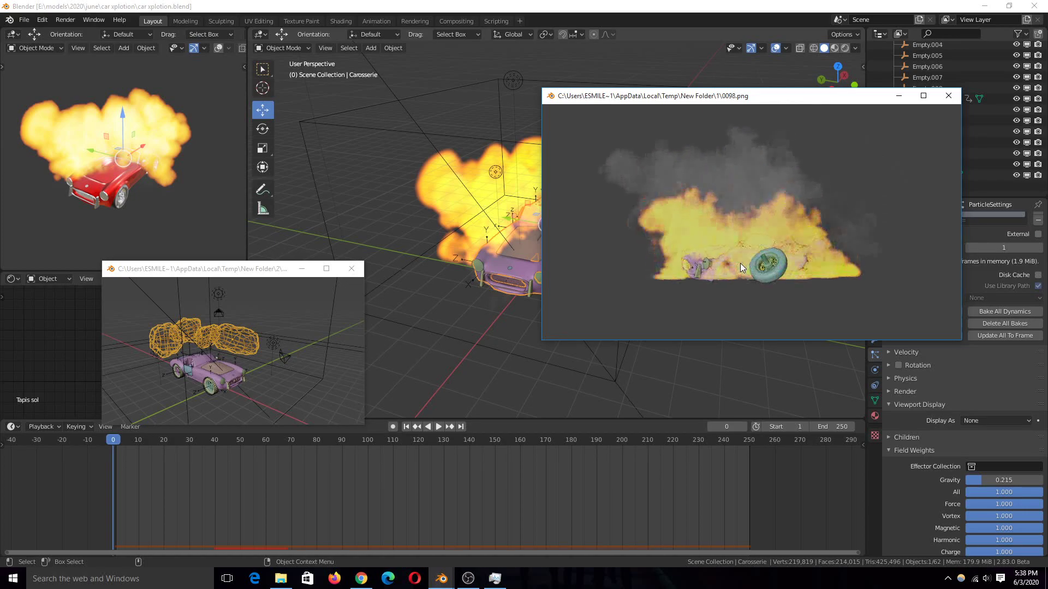
click(233, 311)
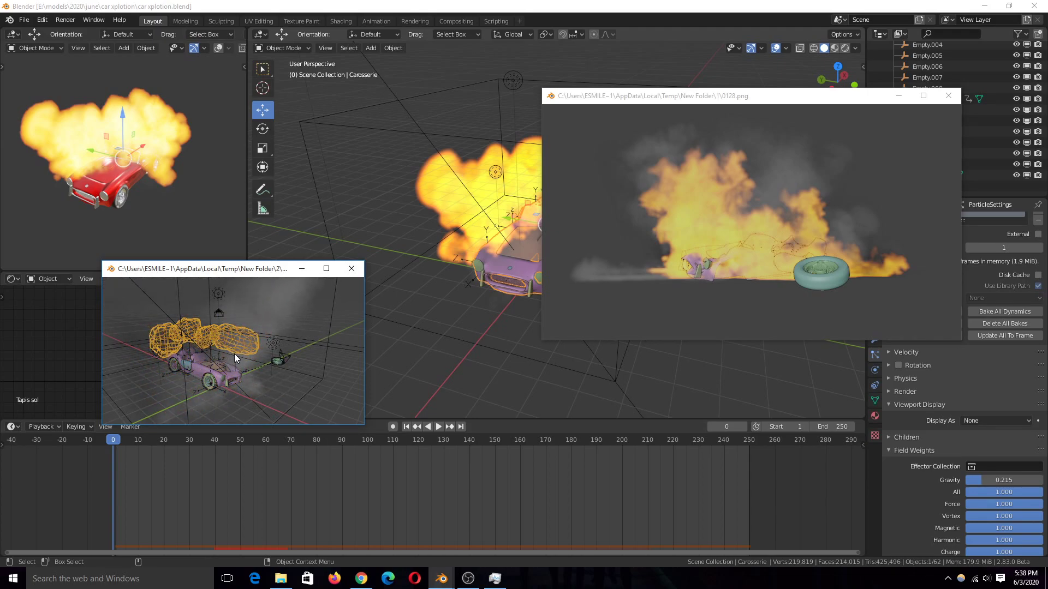
drag(775, 290, 578, 296)
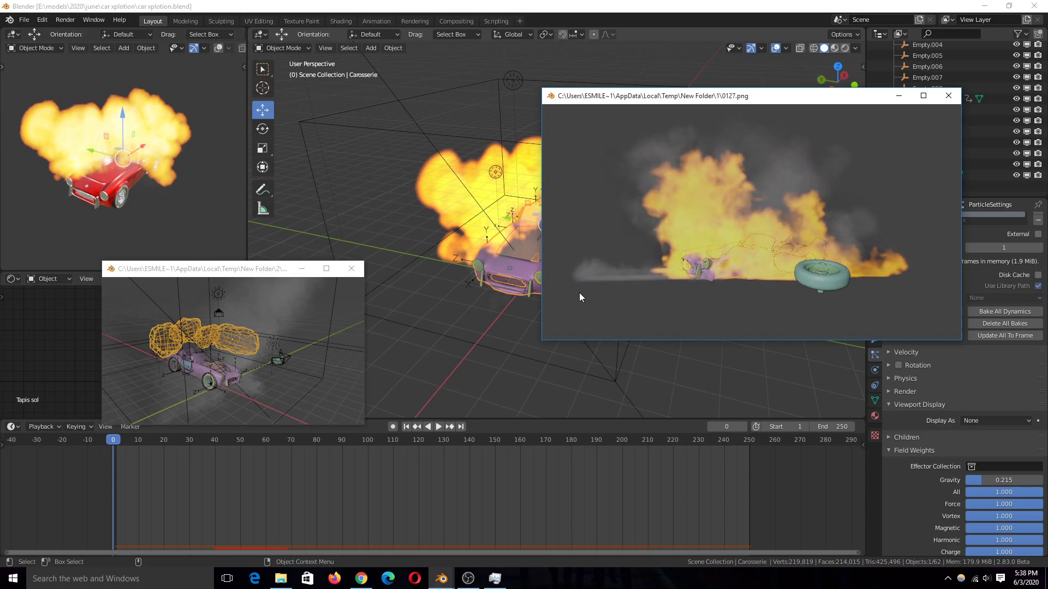
Close the render preview players, deselect everything and save the blend file.
key(alt+Tab)
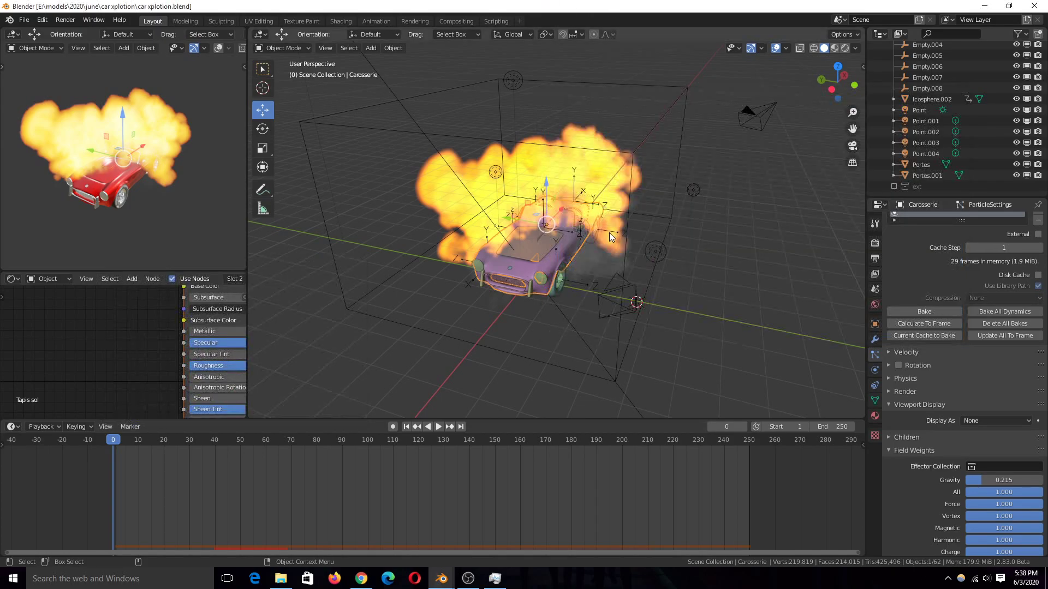
click(712, 260)
key(ctrl+s)
Isolate the Carosserie car body in Local View and orbit to see it from the front.
middle_drag(679, 283, 650, 271)
click(701, 207)
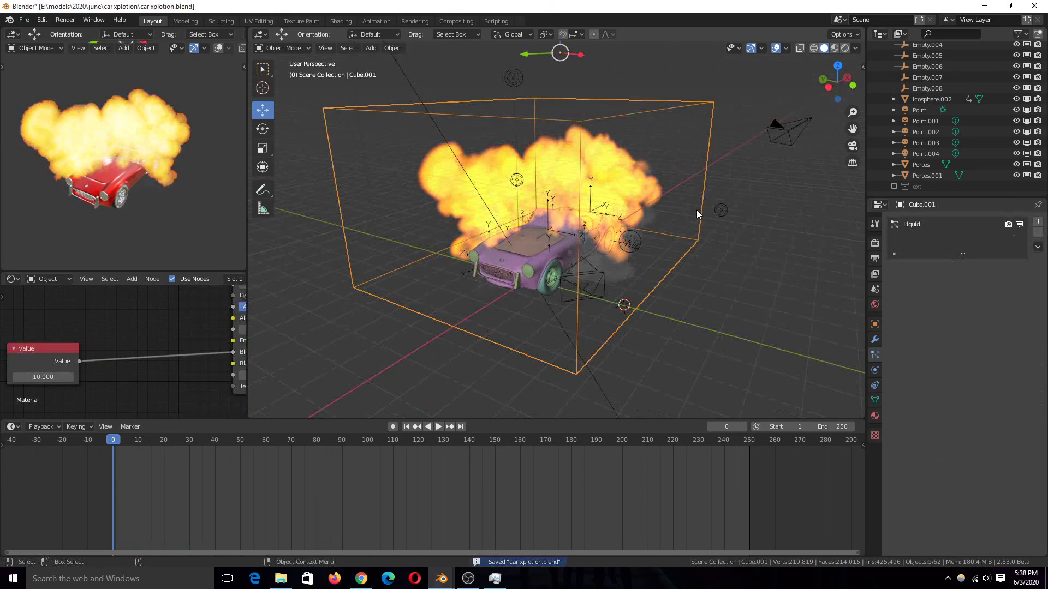
scroll(692, 209, up, 2)
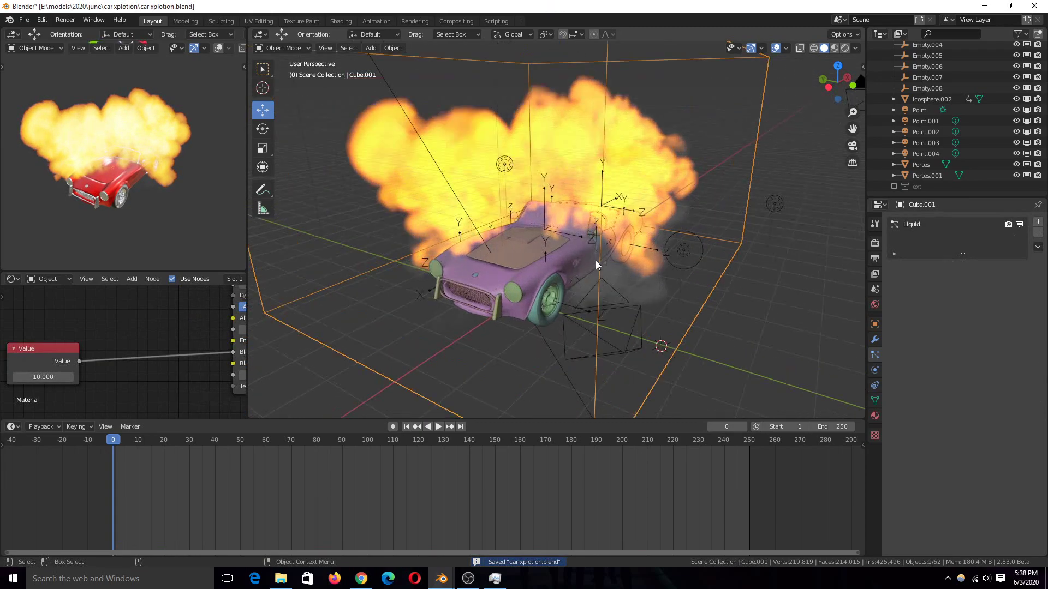
click(548, 270)
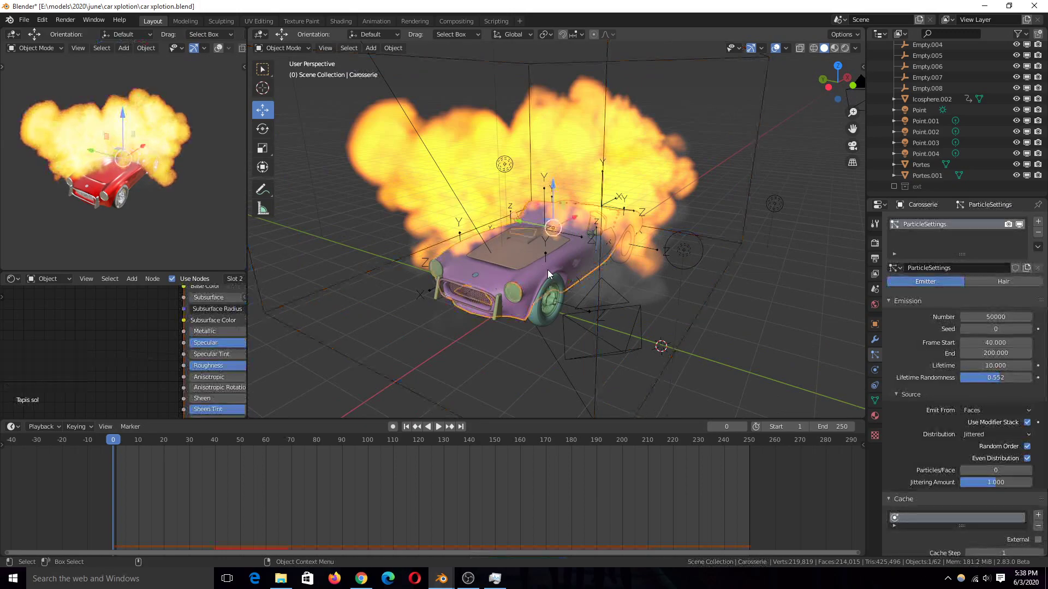
key(KP_Divide)
middle_drag(600, 249, 650, 224)
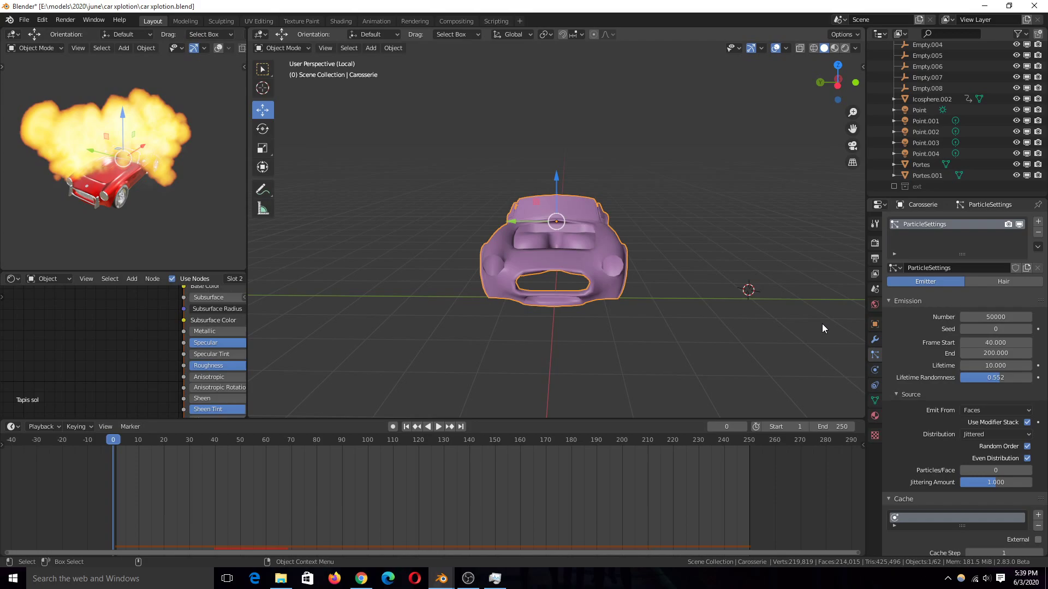
Show the car body's mesh data and enter Edit Mode on its mesh.
middle_drag(856, 298, 863, 348)
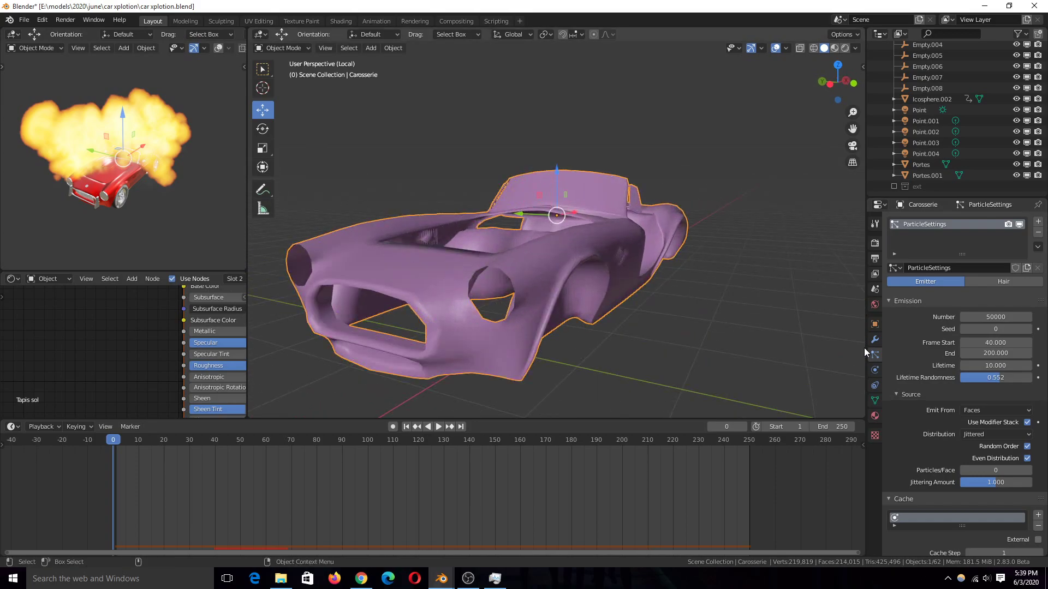
click(875, 400)
key(Tab)
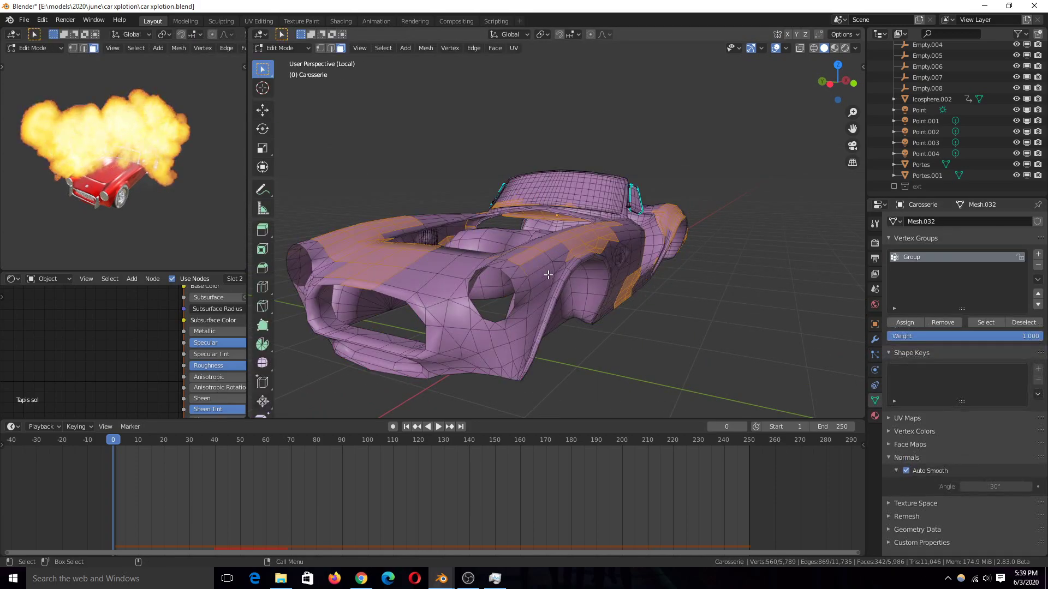
middle_drag(548, 275, 553, 303)
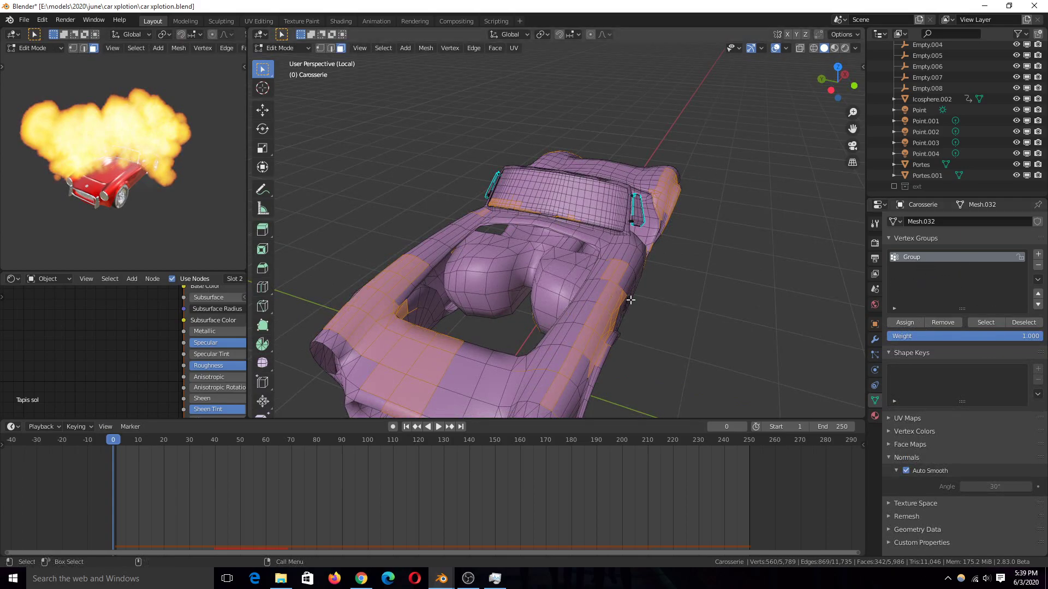
middle_drag(601, 295, 530, 275)
Select only the vertices in the Group vertex group, then return to Object Mode.
click(1015, 322)
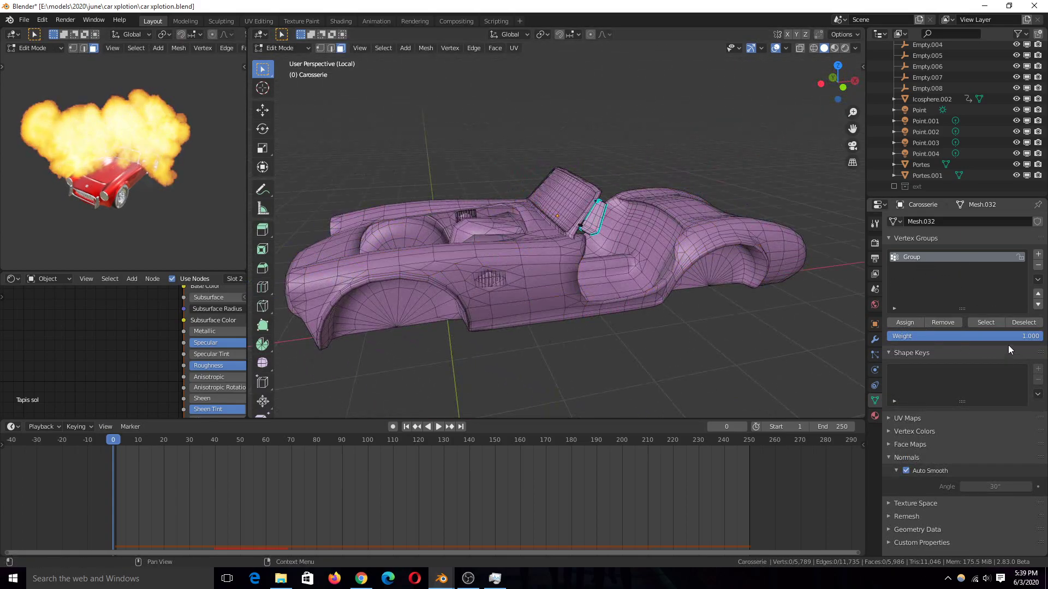
click(994, 324)
key(Tab)
middle_drag(562, 259, 604, 169)
scroll(442, 351, down, 3)
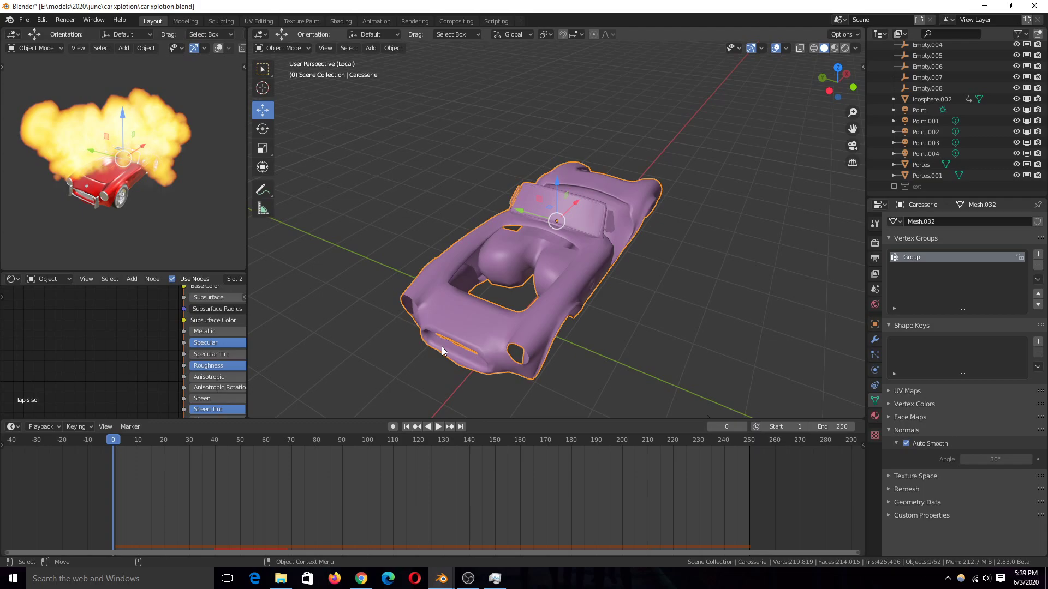
Save the file and bring up the car body's particle settings.
middle_drag(622, 326, 630, 290)
key(ctrl+s)
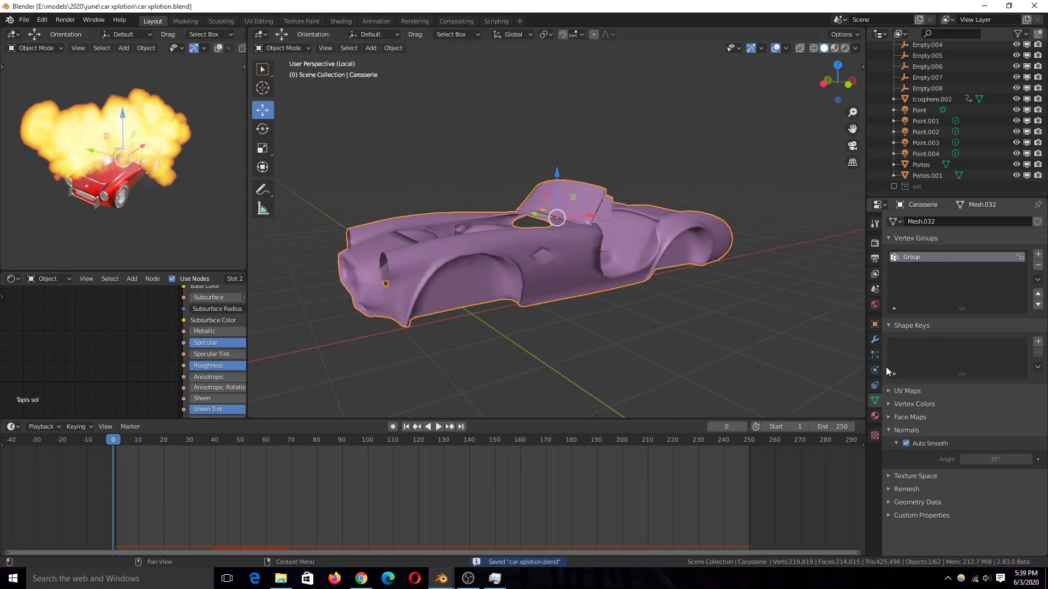
click(875, 355)
Confirm particle Density uses the Group vertex group, then return to the Emission settings.
scroll(953, 482, down, 8)
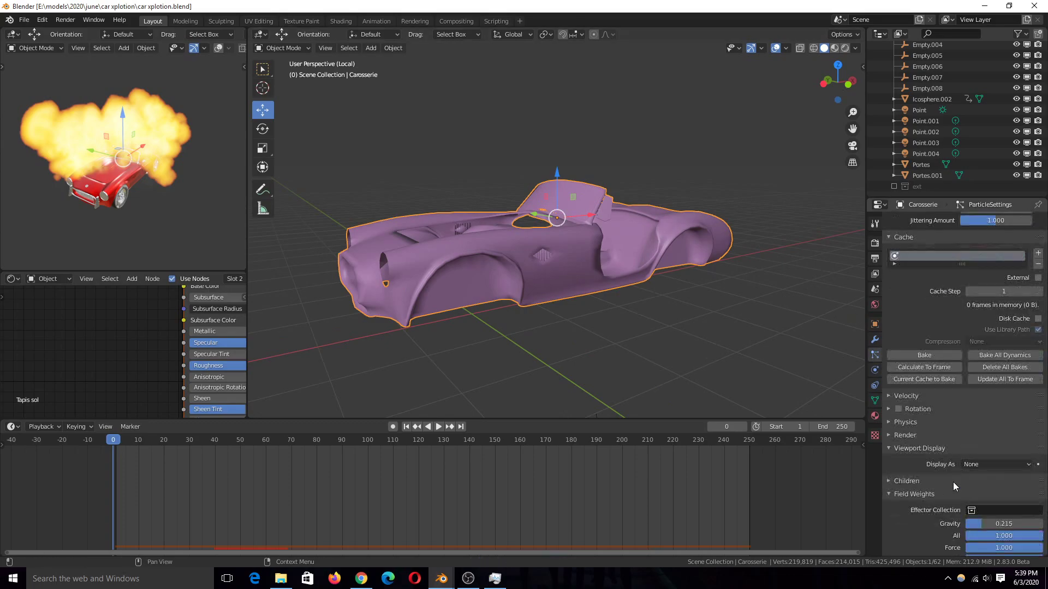
scroll(953, 483, down, 12)
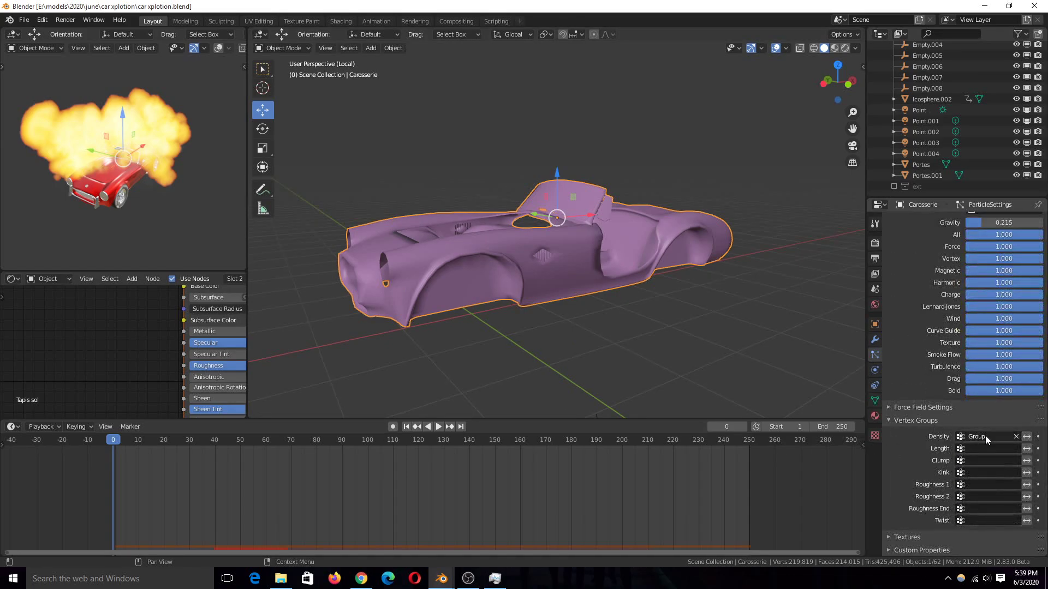
scroll(999, 434, up, 10)
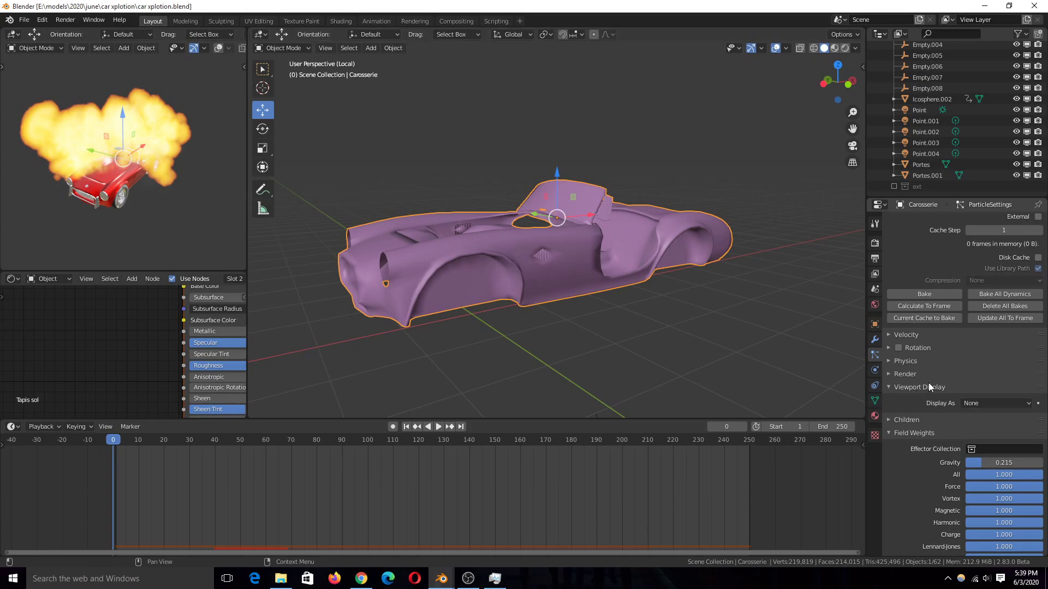
scroll(930, 382, up, 14)
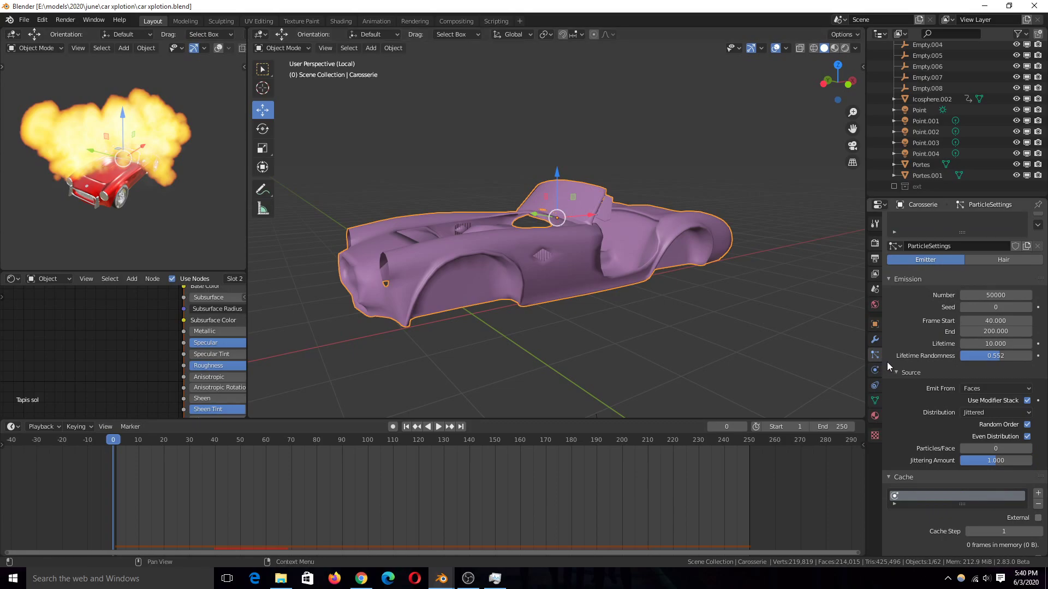
Play the animation briefly from the start, then stop playback.
key(space)
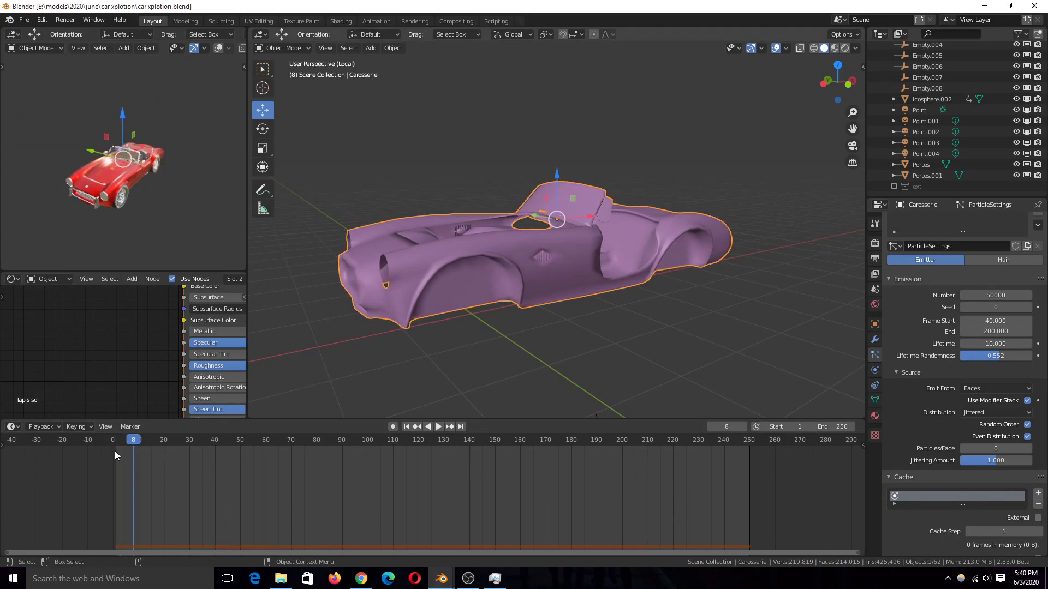
key(shift+Left)
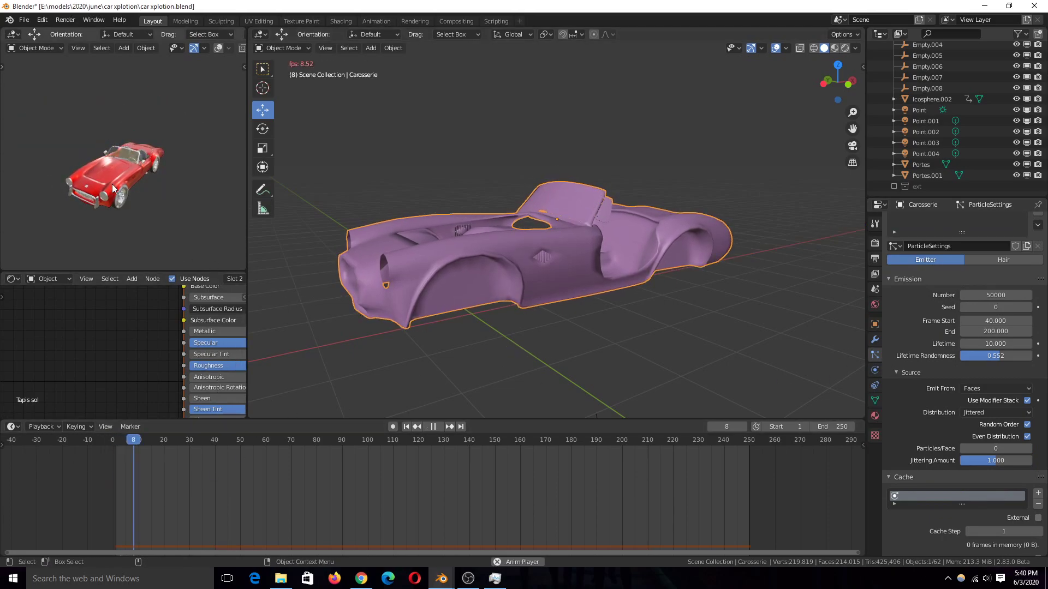
key(space)
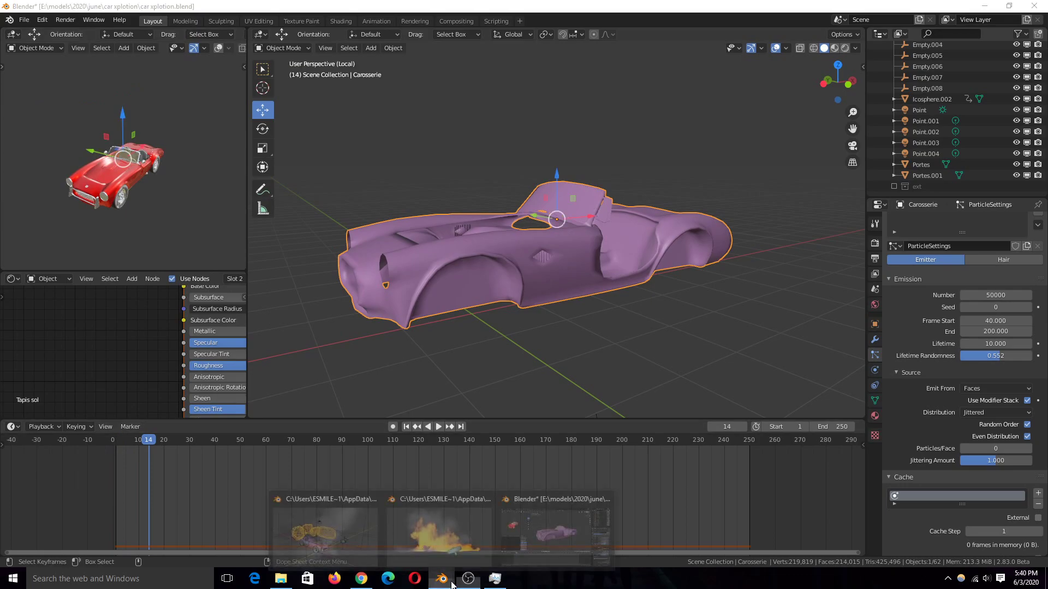
Compare against the rendered frame in the image viewer, then minimize the viewer.
mouse_move(443, 579)
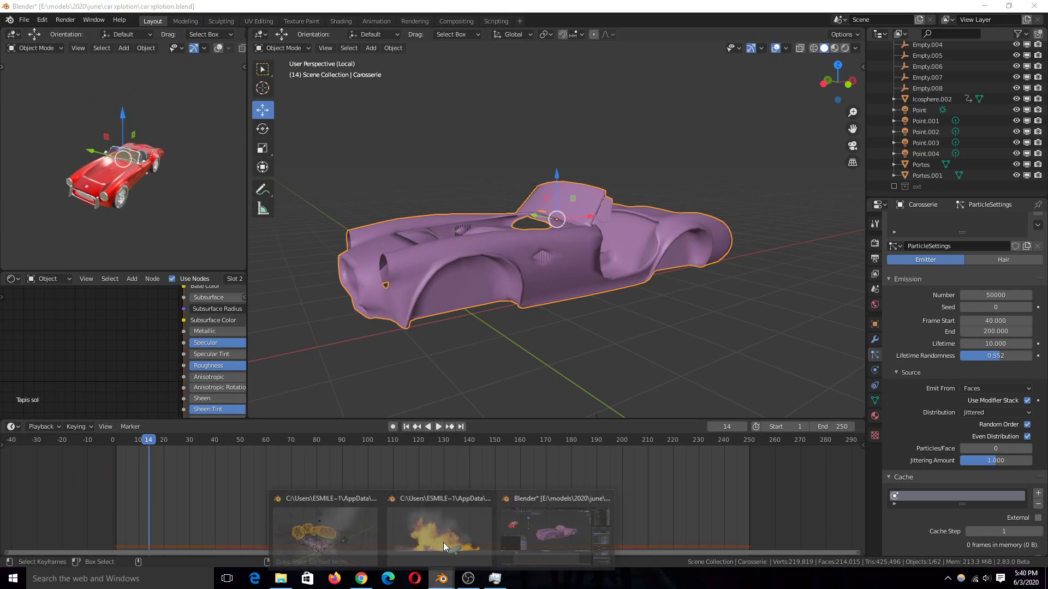
click(446, 532)
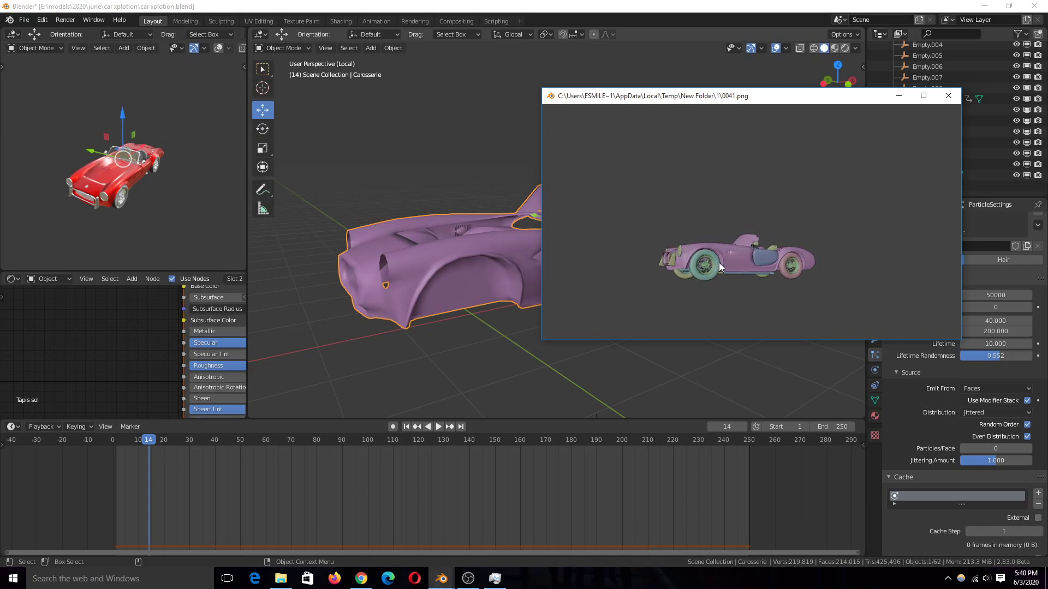
click(898, 96)
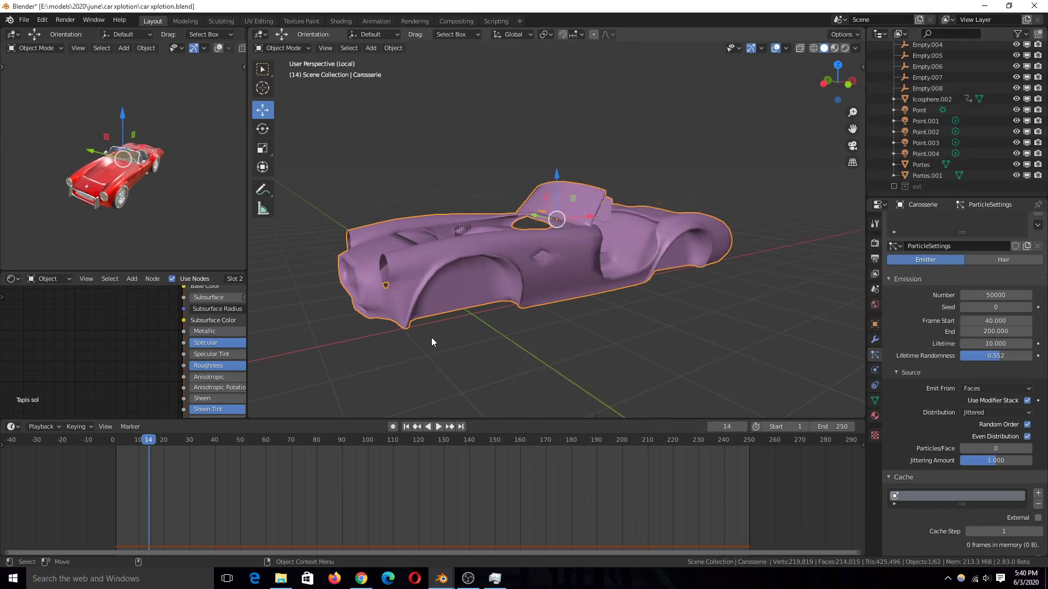
Play from frame 2, leave Local View to show the whole scene, and stop at frame 19.
drag(126, 473, 118, 474)
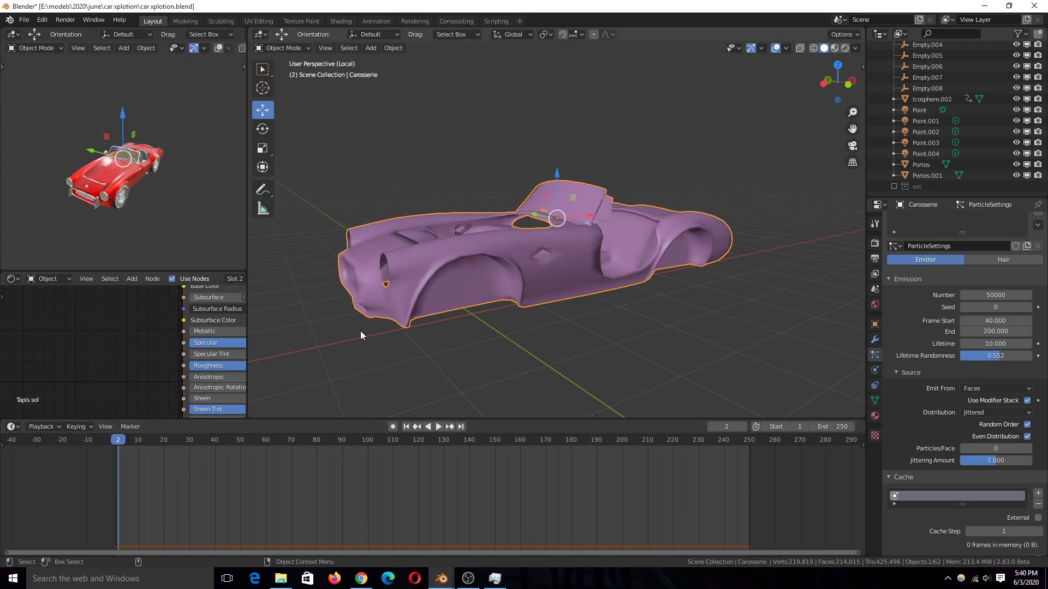
key(space)
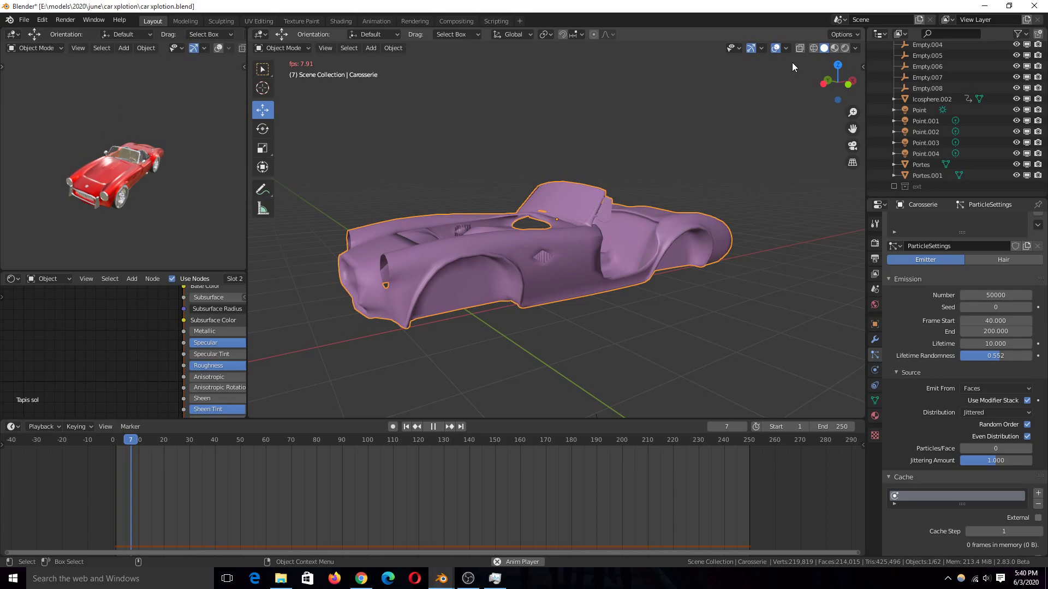
key(KP_Divide)
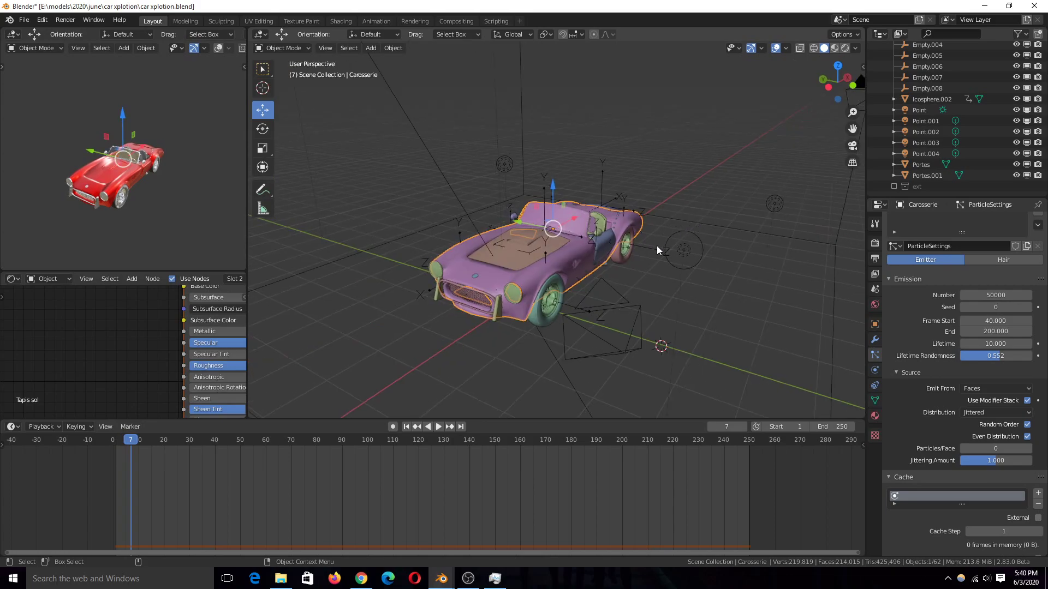
key(space)
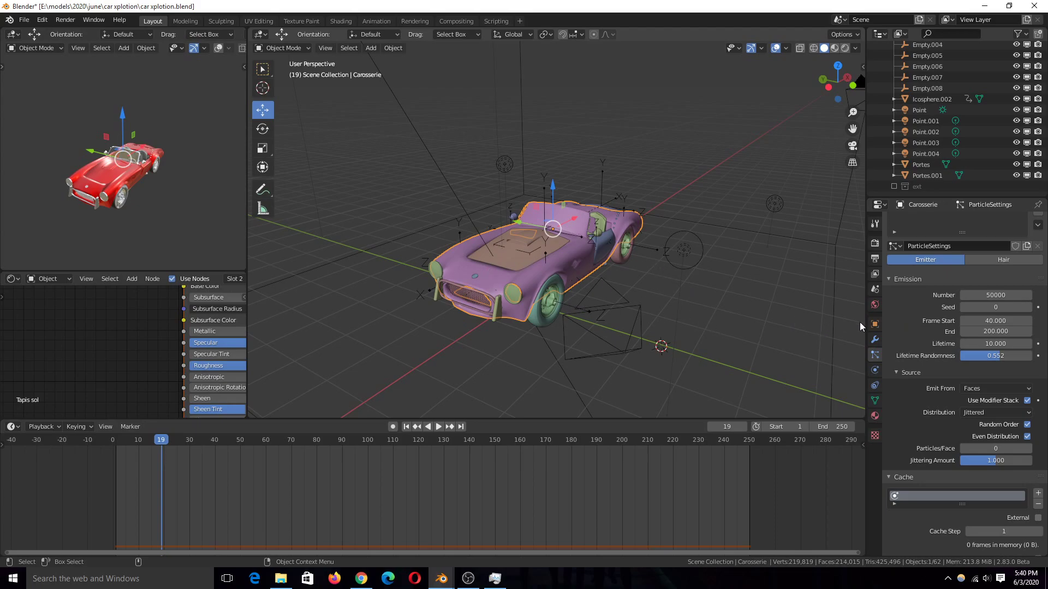
click(875, 370)
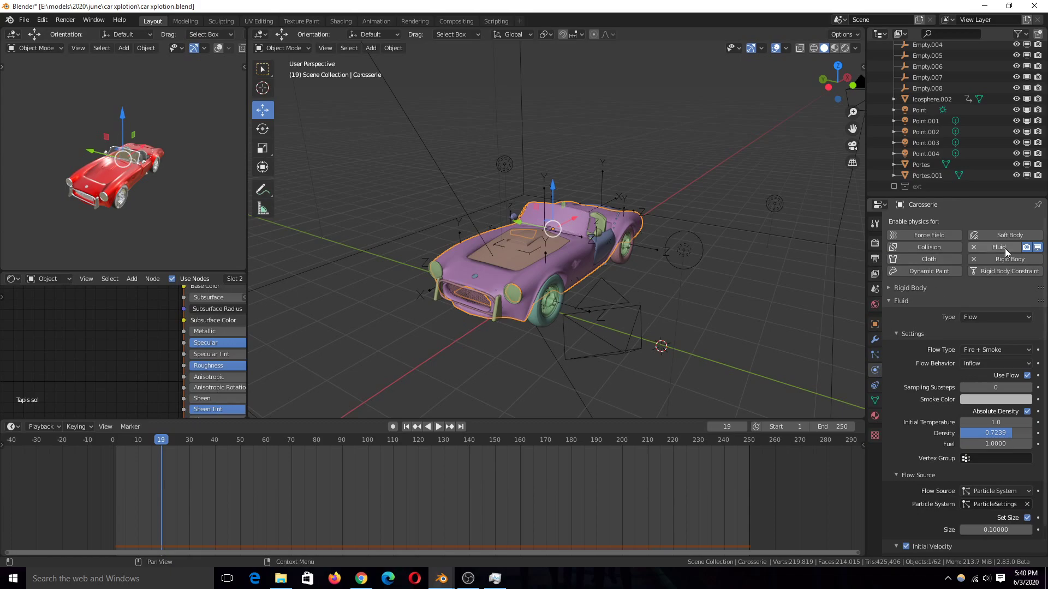
scroll(934, 410, down, 2)
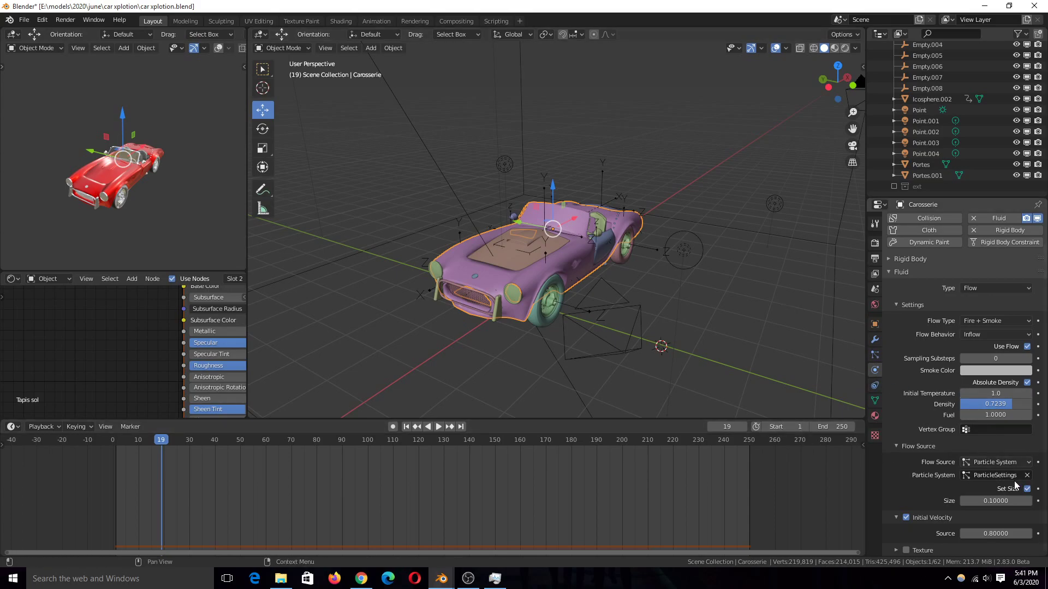
click(873, 355)
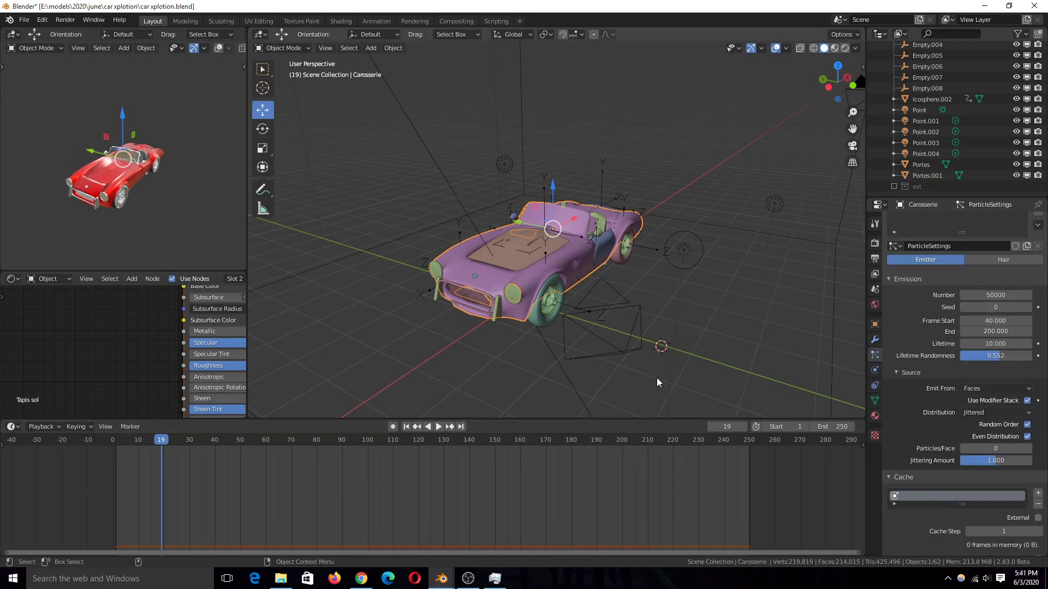
Show the car body's modifiers and play the fire simulation in stages up to frame 56.
click(875, 341)
key(space)
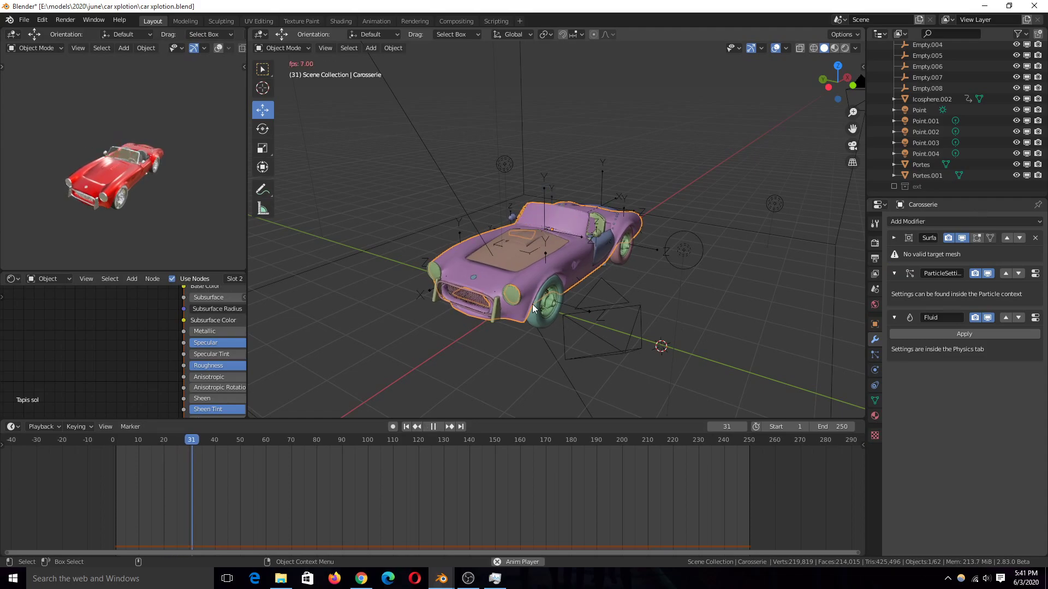
key(space)
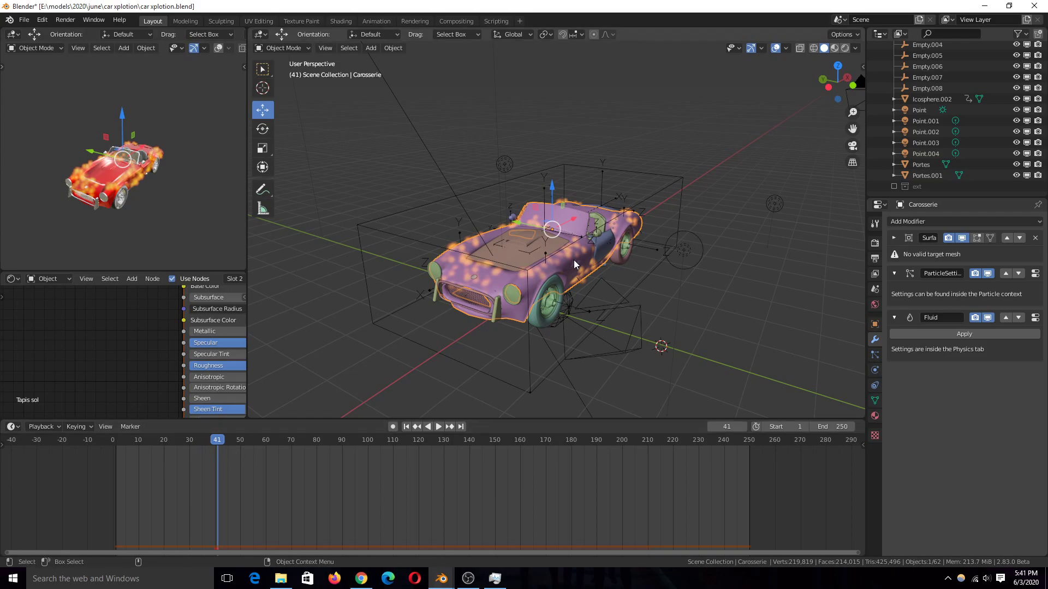
middle_drag(489, 217, 545, 264)
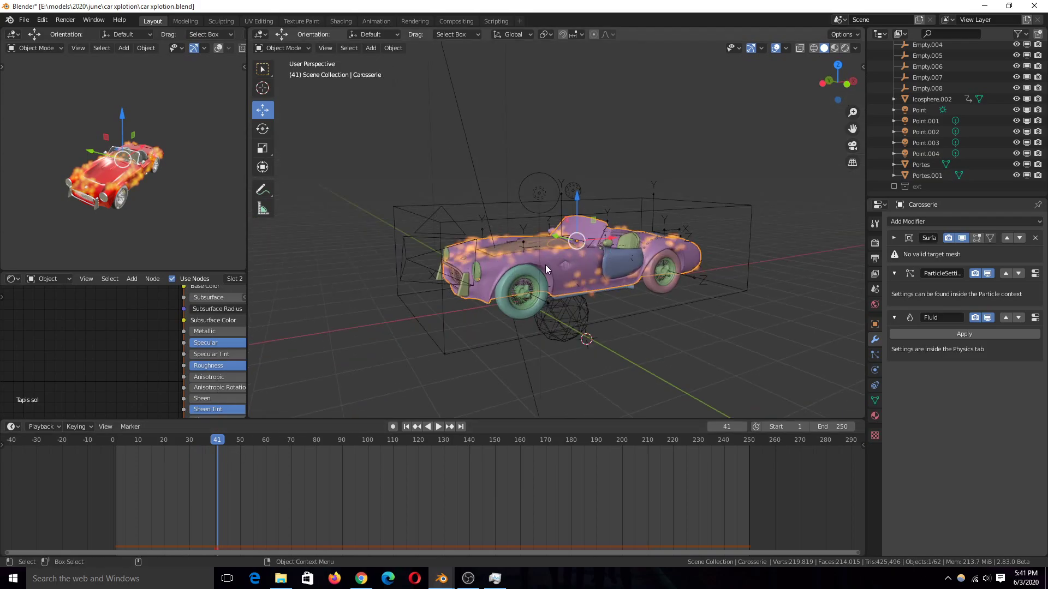
key(space)
key(space)
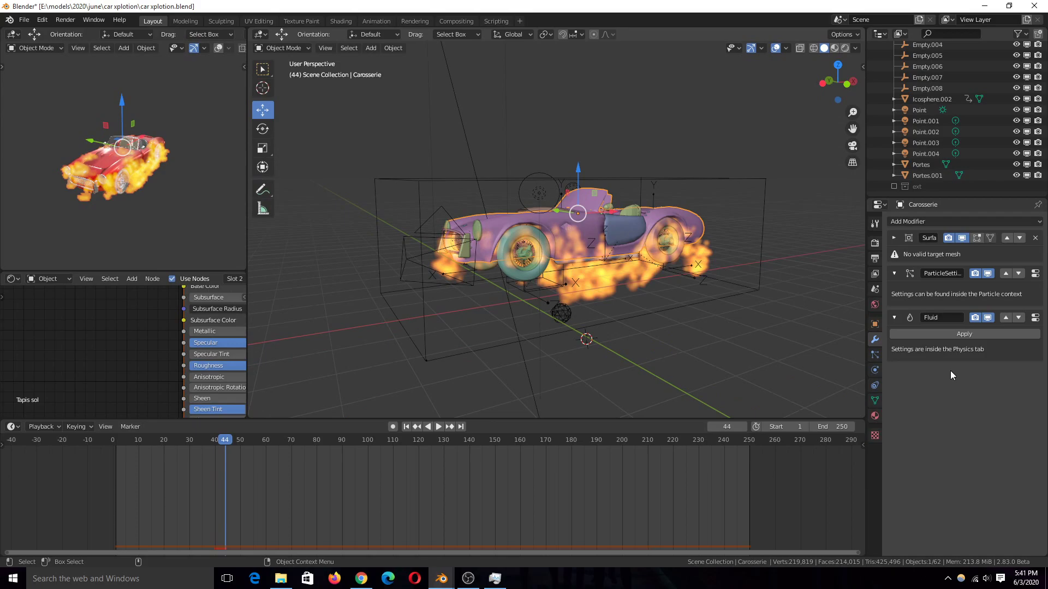
key(space)
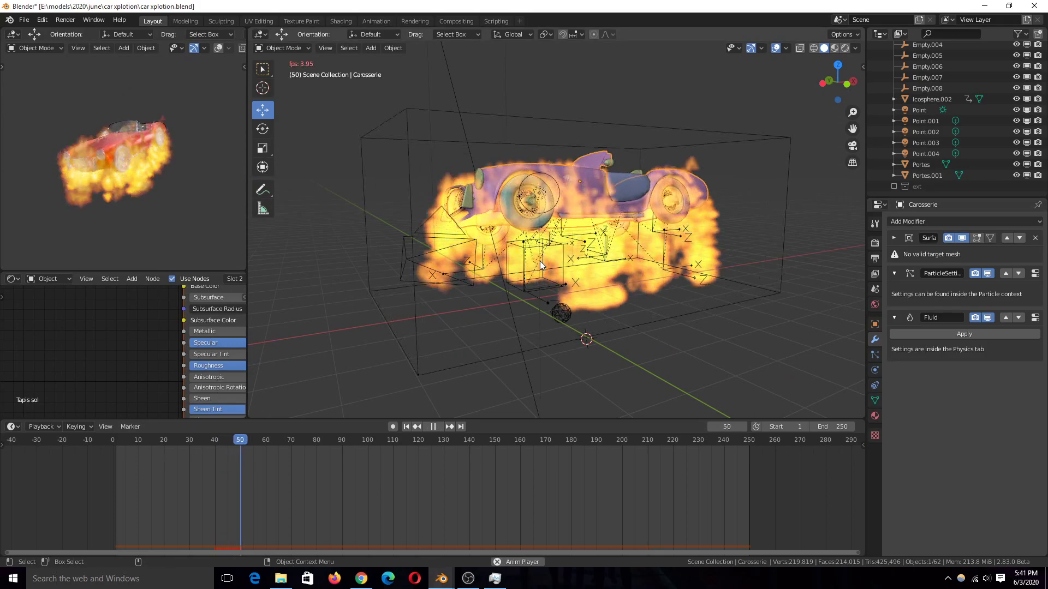
click(539, 261)
key(space)
middle_drag(611, 209, 618, 204)
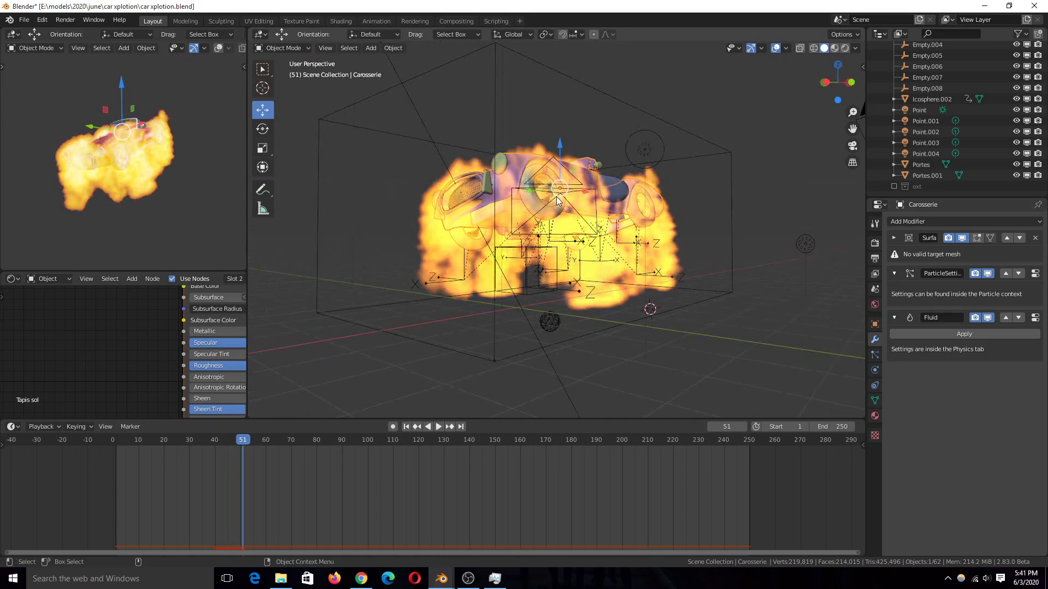
key(space)
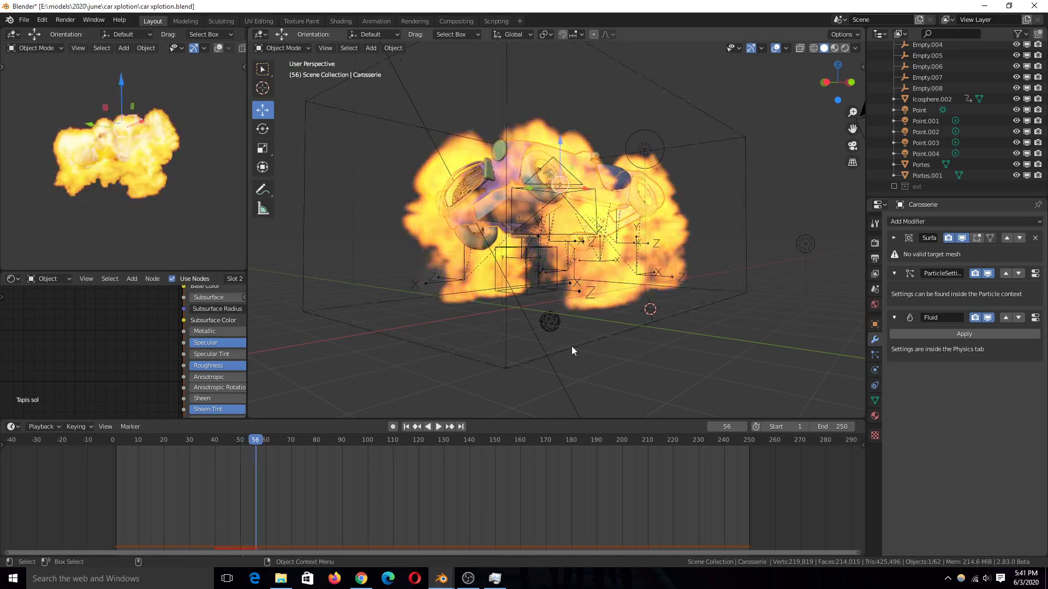
key(space)
Compare with the rendered explosion frame, then select the fluid domain box Cube.001.
click(441, 583)
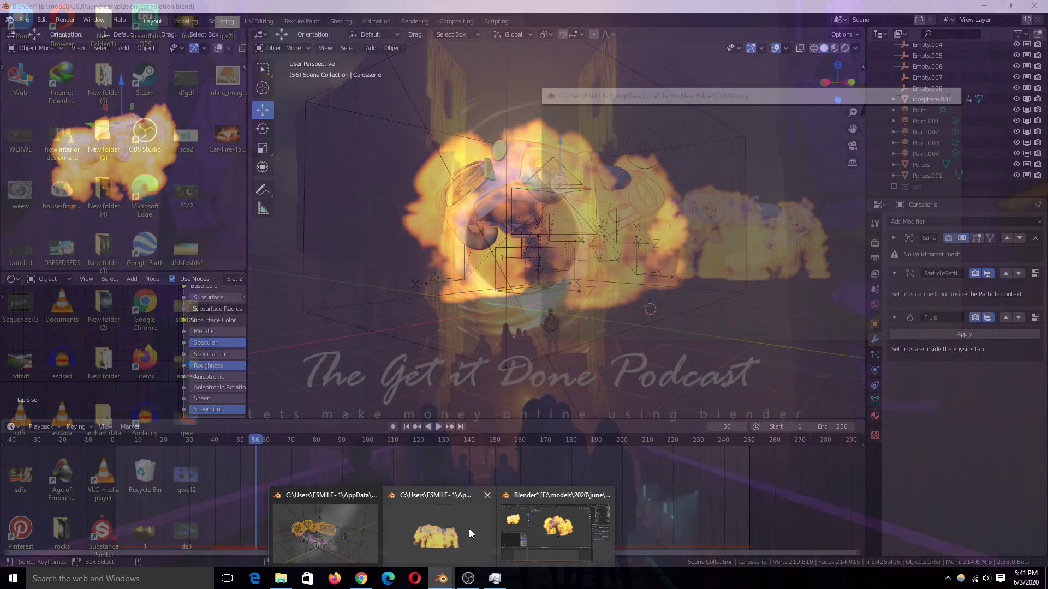
click(467, 528)
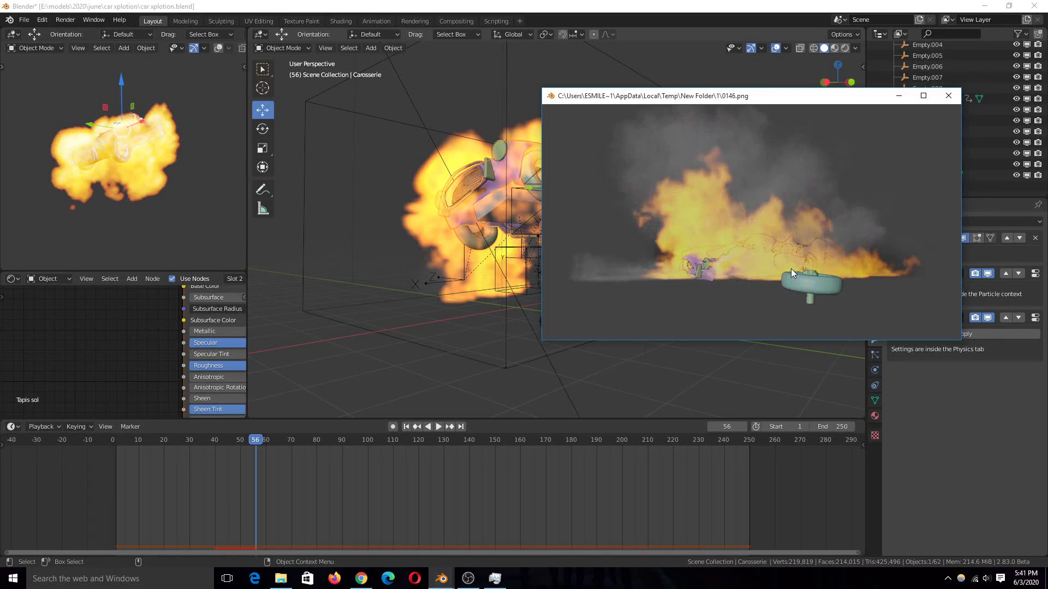
click(899, 96)
middle_drag(682, 204, 672, 222)
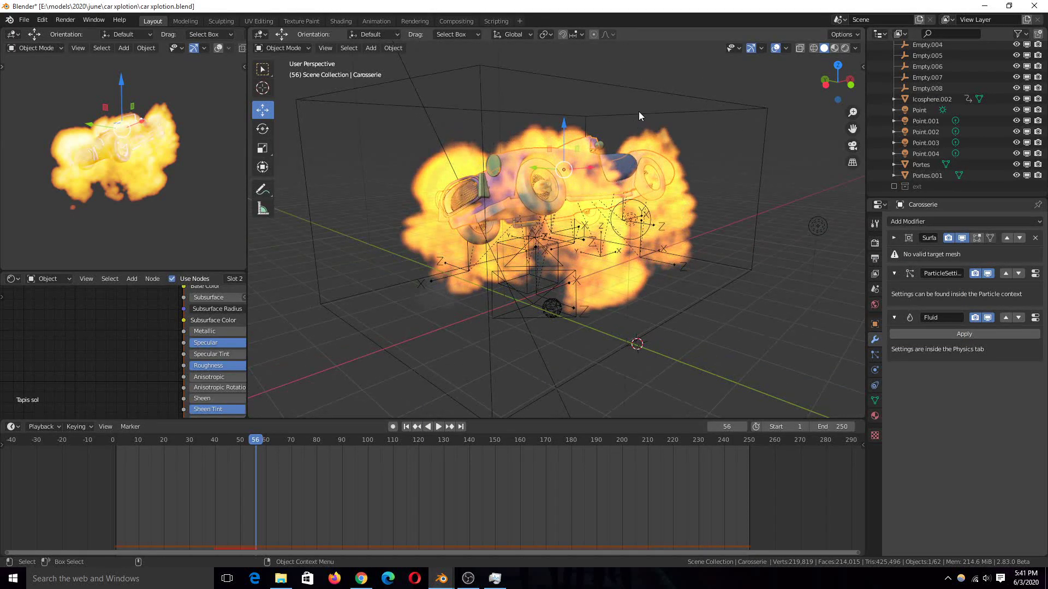
click(653, 96)
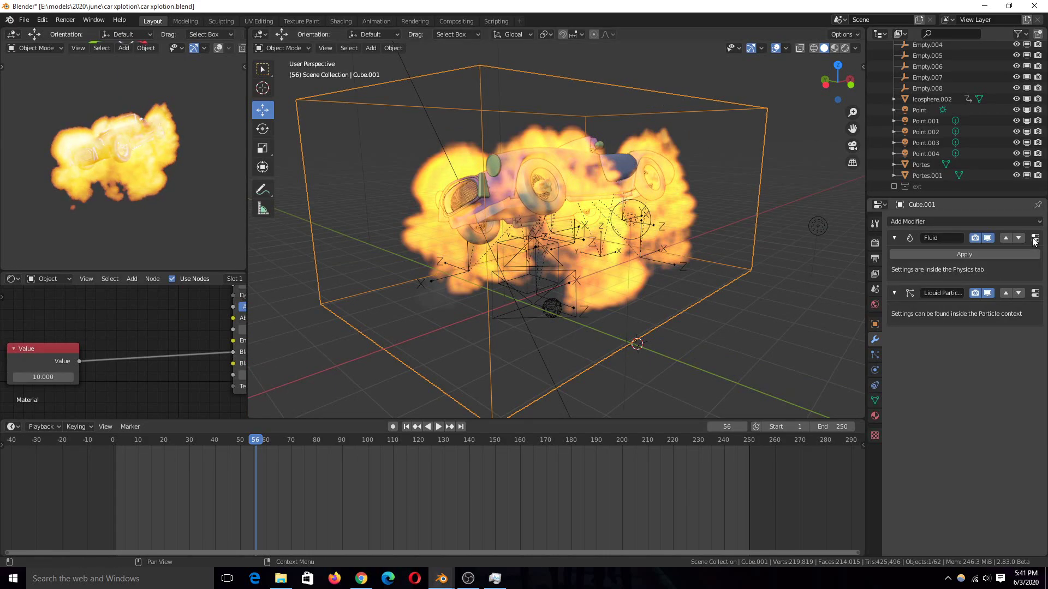
Review Cube.001's fluid domain settings: adaptive domain on, buoyancy and heat 0.3, vorticity 0.1.
click(874, 370)
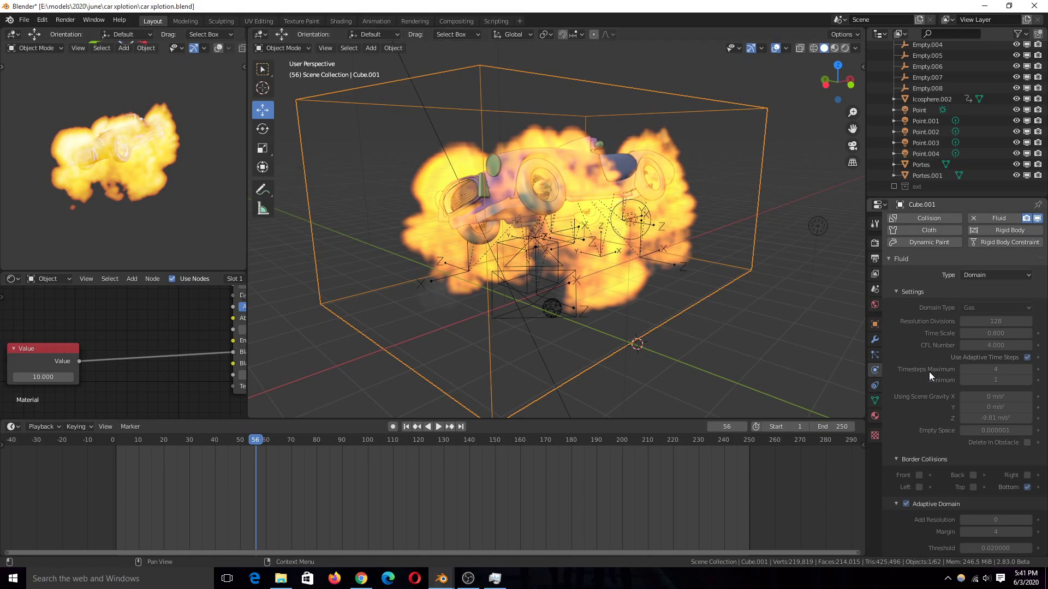
scroll(929, 373, down, 2)
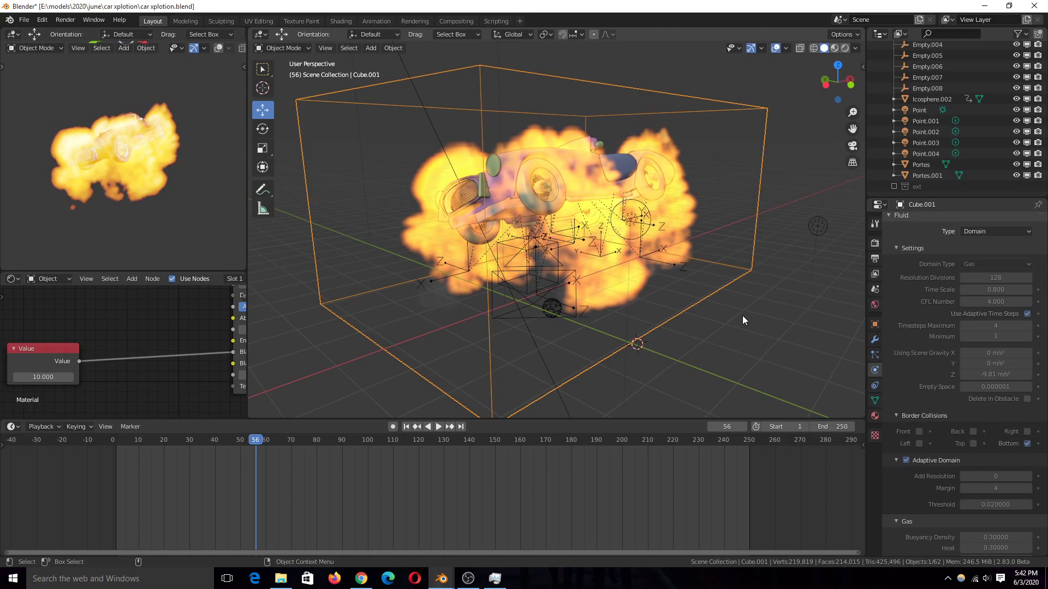
scroll(951, 440, down, 6)
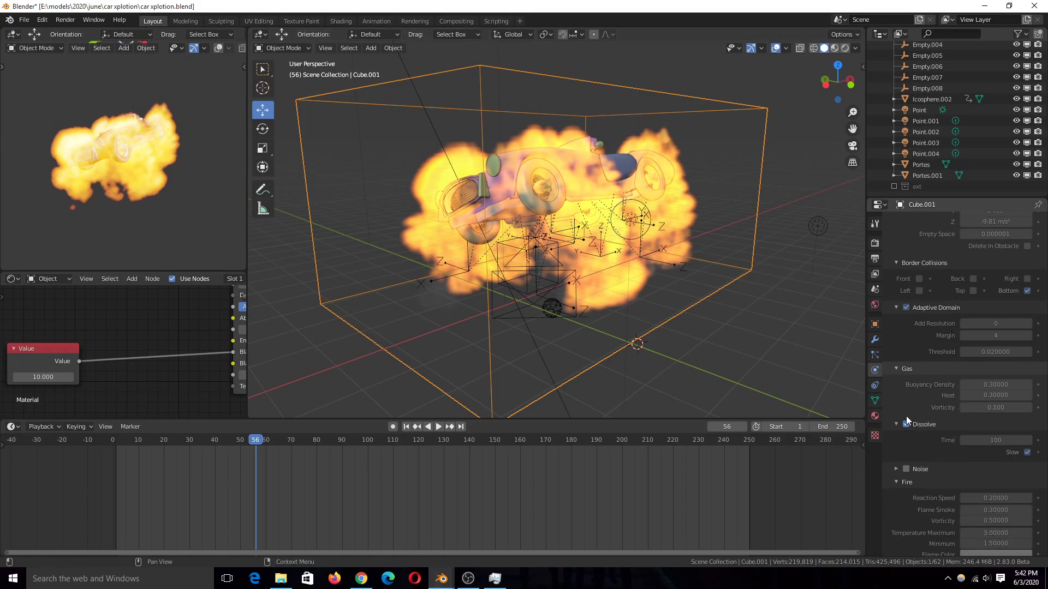
scroll(907, 426, down, 3)
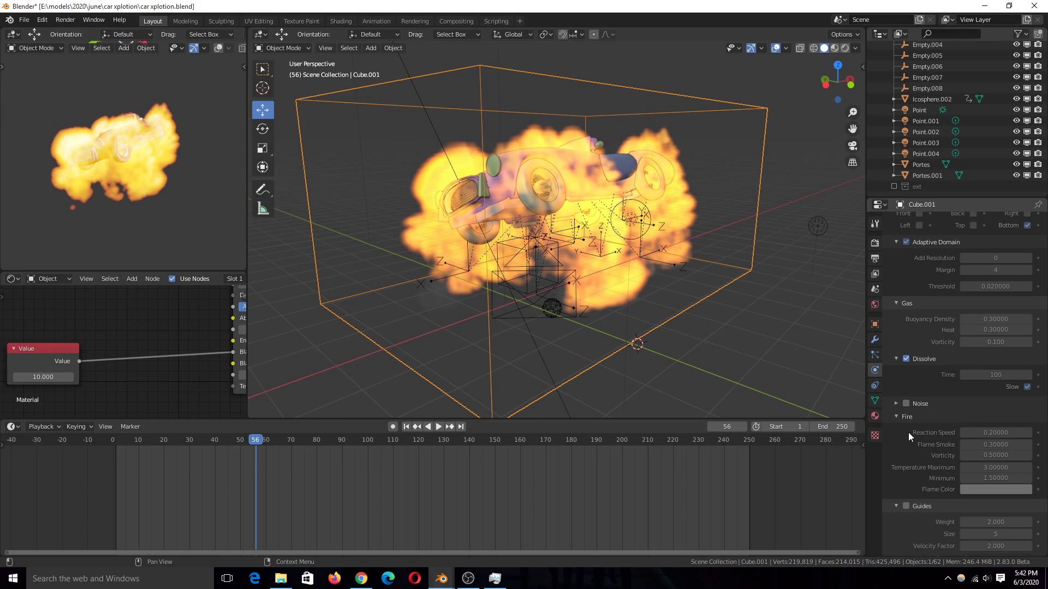
scroll(916, 381, up, 1)
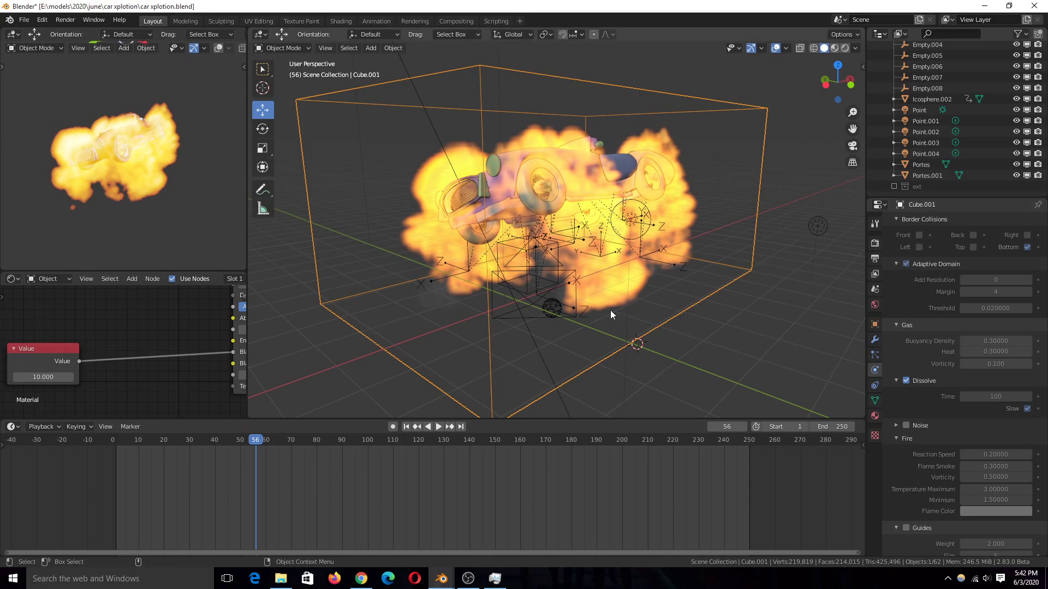
scroll(964, 457, down, 4)
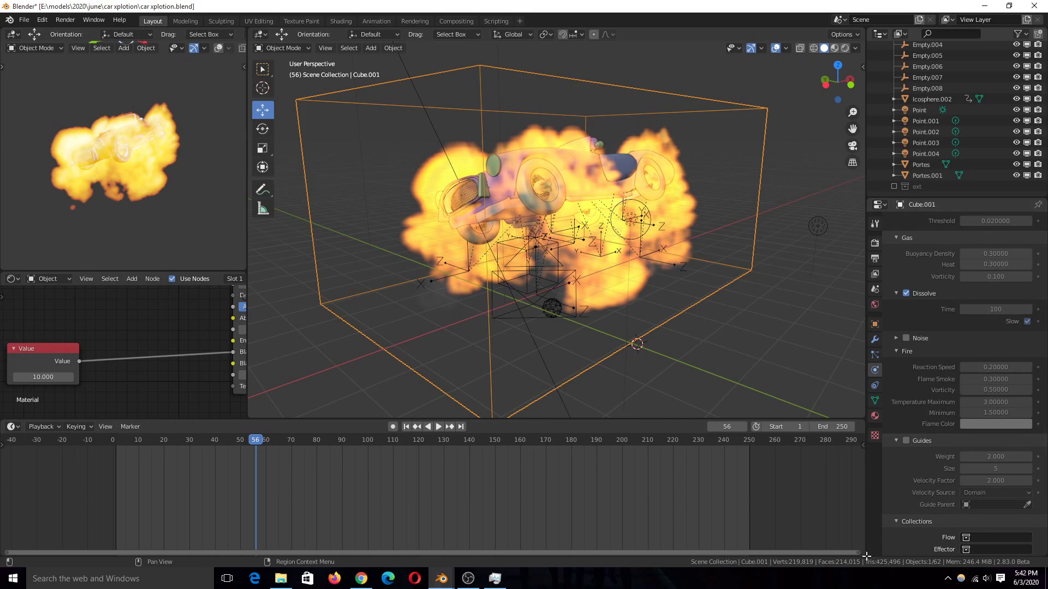
scroll(917, 485, down, 4)
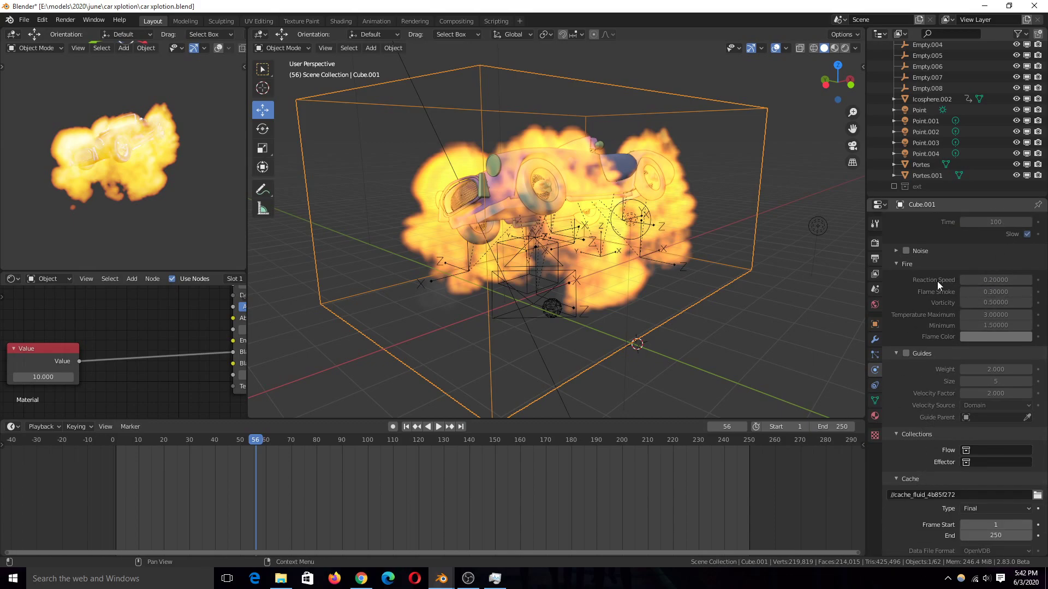
scroll(977, 352, up, 2)
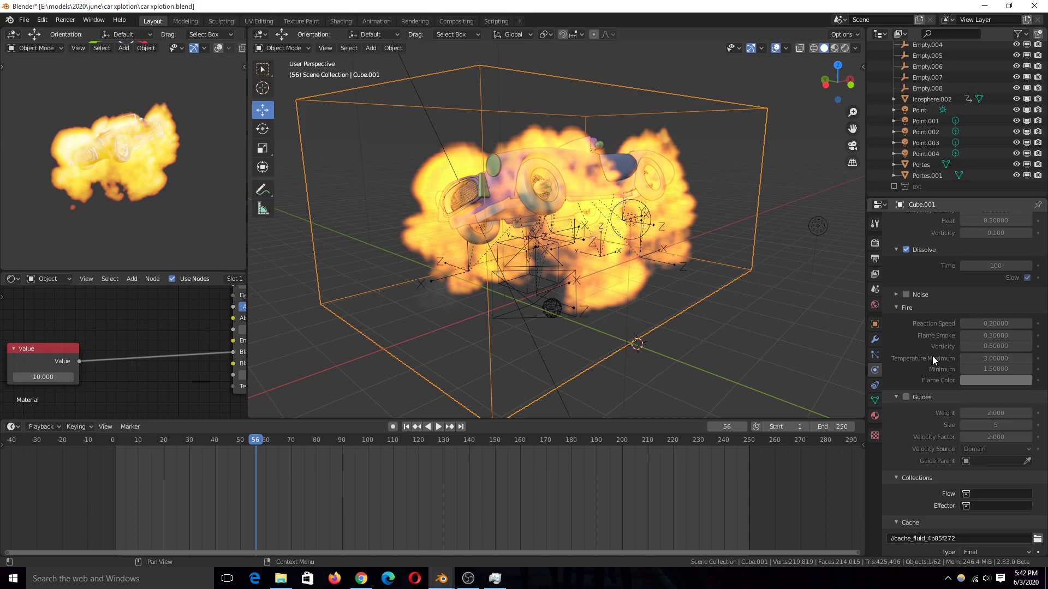
scroll(953, 401, up, 4)
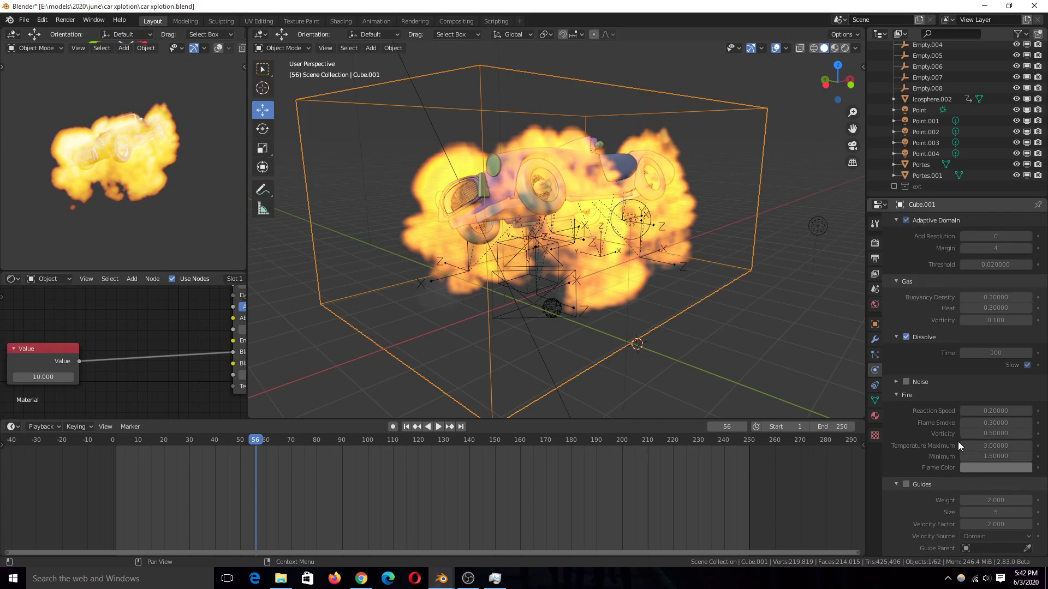
scroll(964, 424, up, 4)
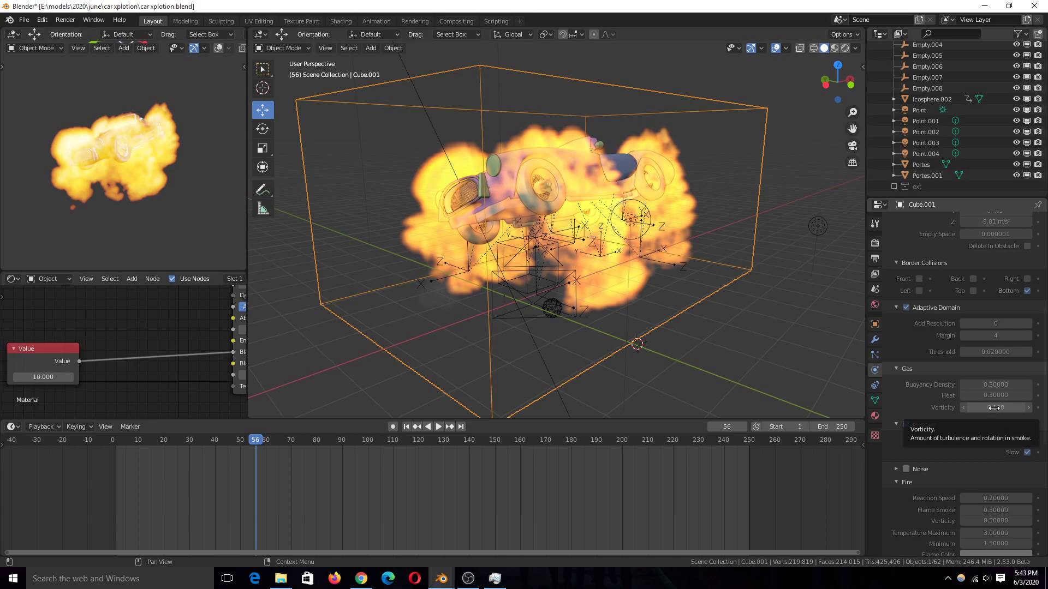
Check Cube.001's Gas domain settings: resolution 128, time scale 0.8, CFL number 4.0.
scroll(975, 445, down, 10)
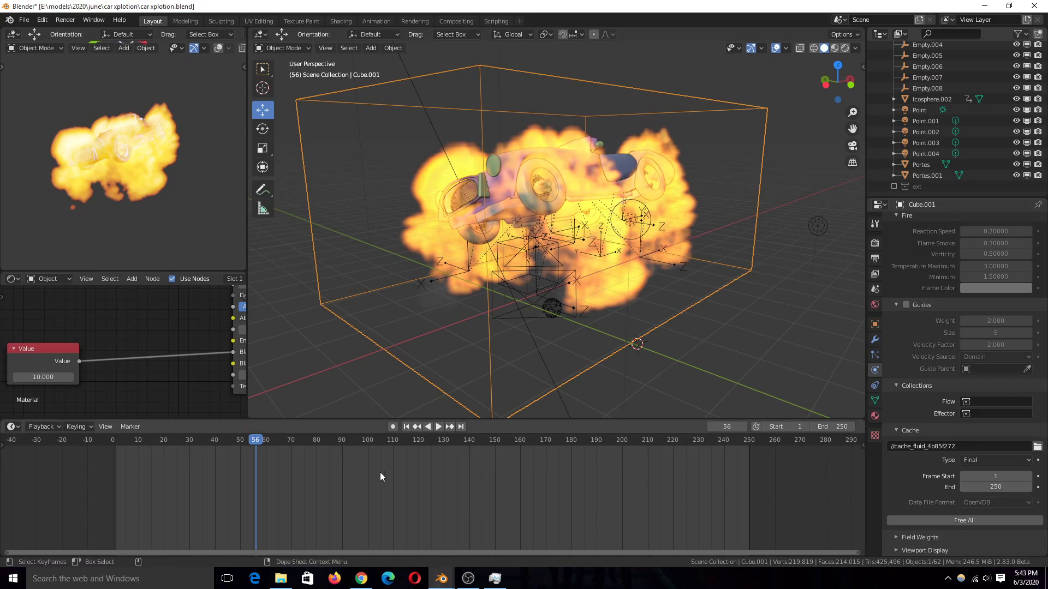
scroll(946, 406, up, 15)
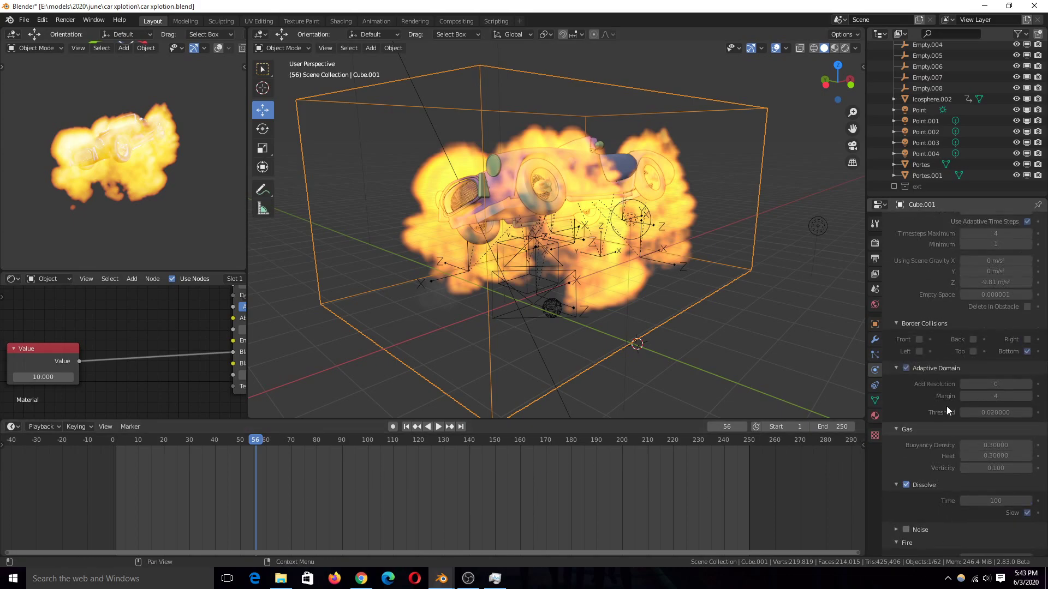
scroll(946, 406, up, 3)
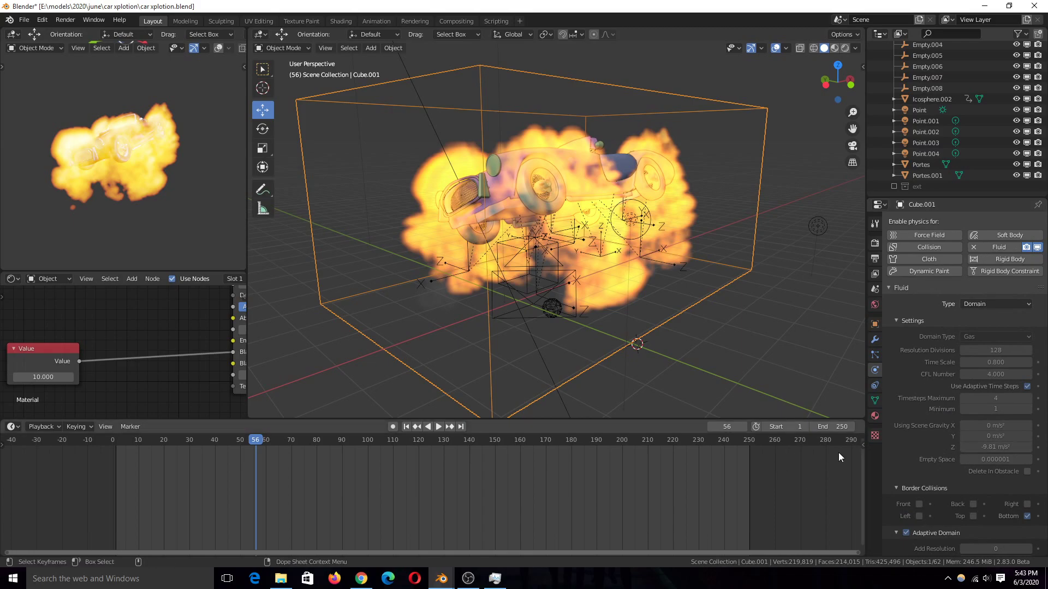
key(ctrl+s)
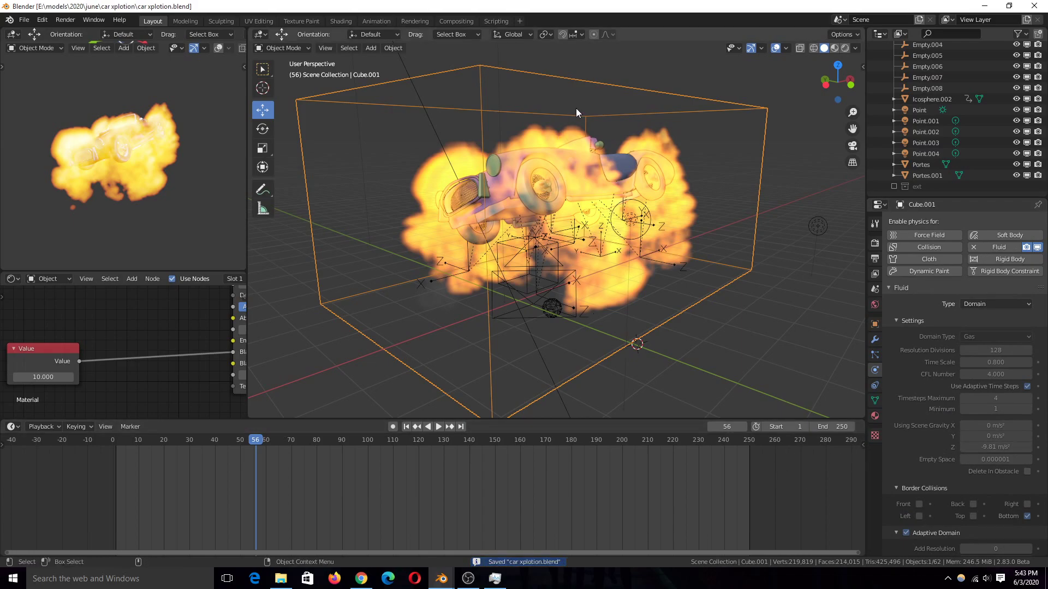
click(577, 185)
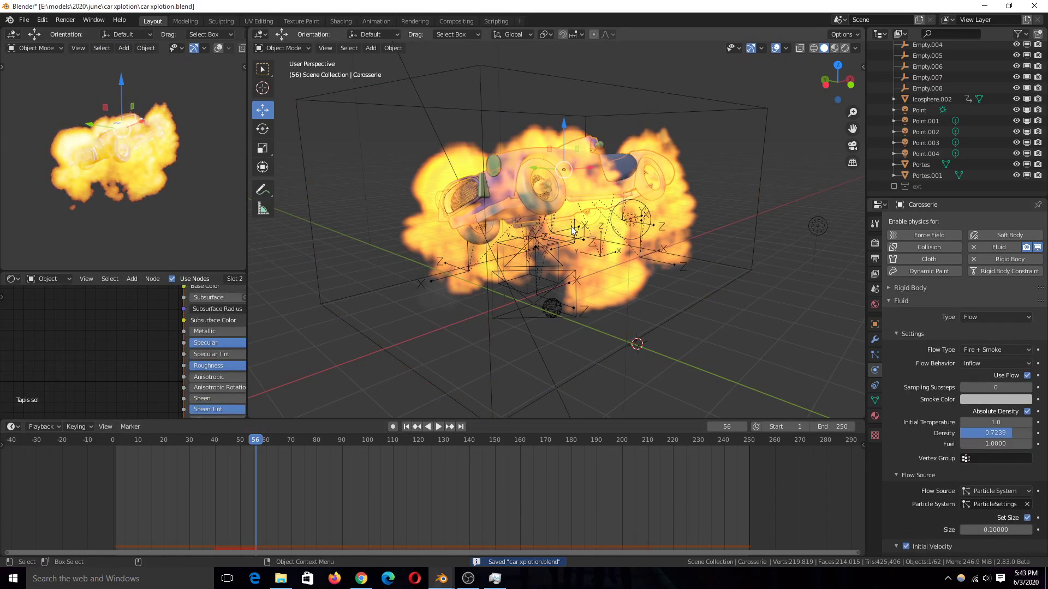
middle_drag(571, 226, 586, 236)
scroll(595, 235, up, 5)
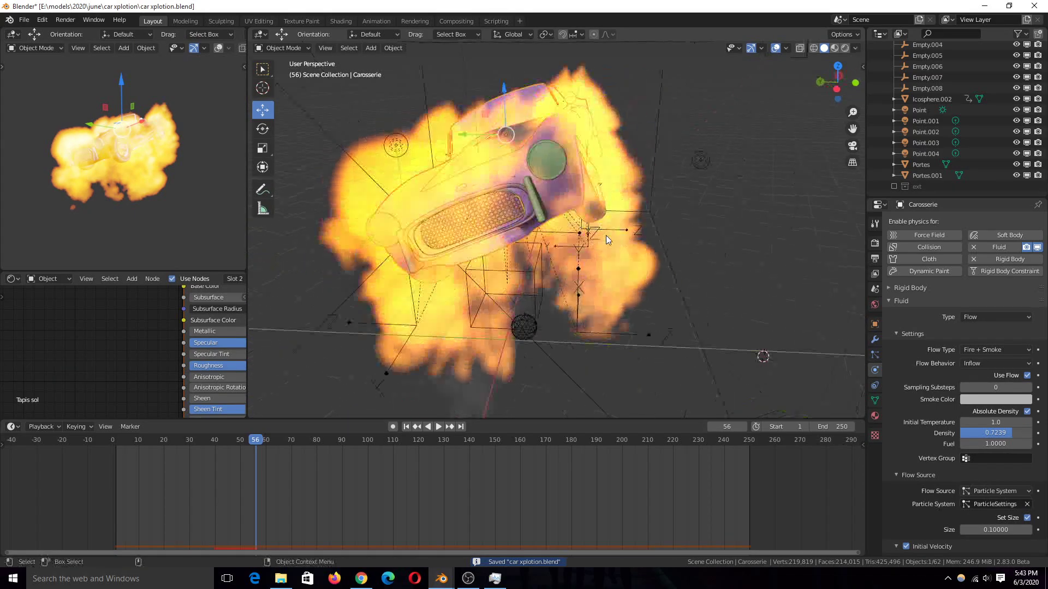
key(shift+Left)
key(space)
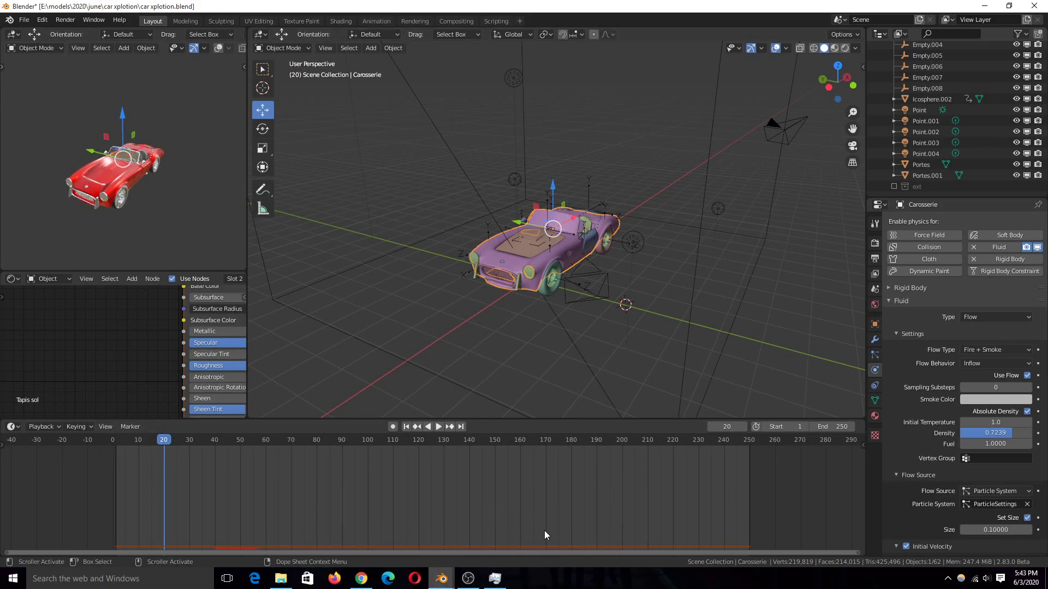
mouse_move(441, 578)
click(351, 533)
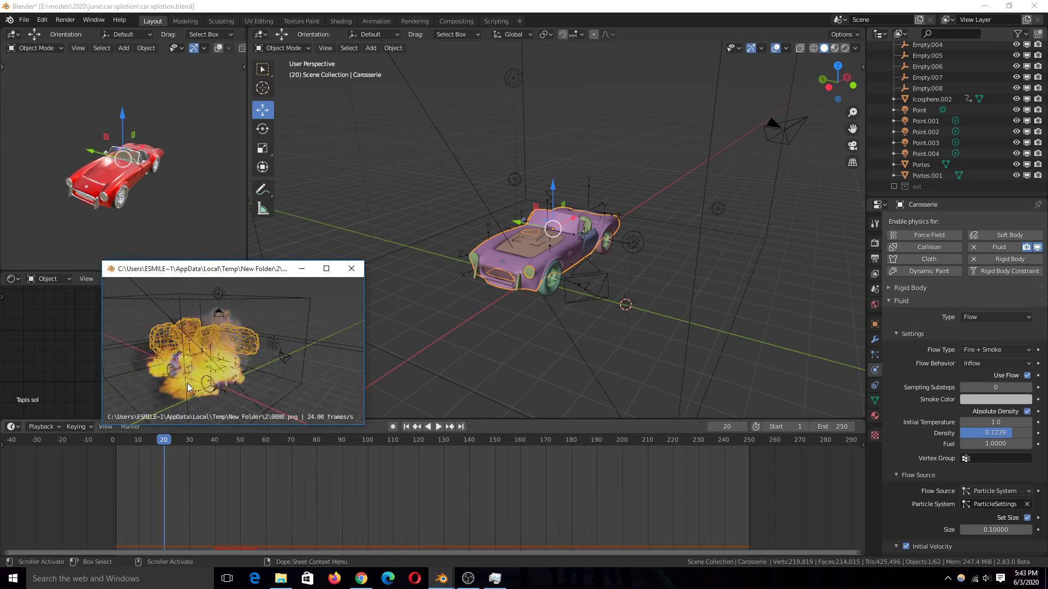
click(438, 582)
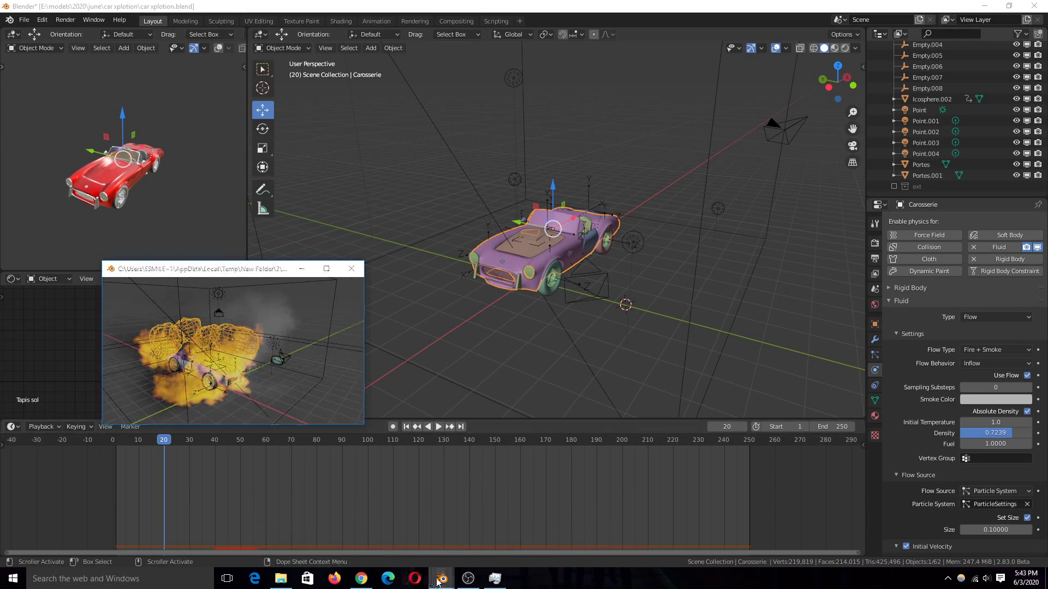
click(521, 542)
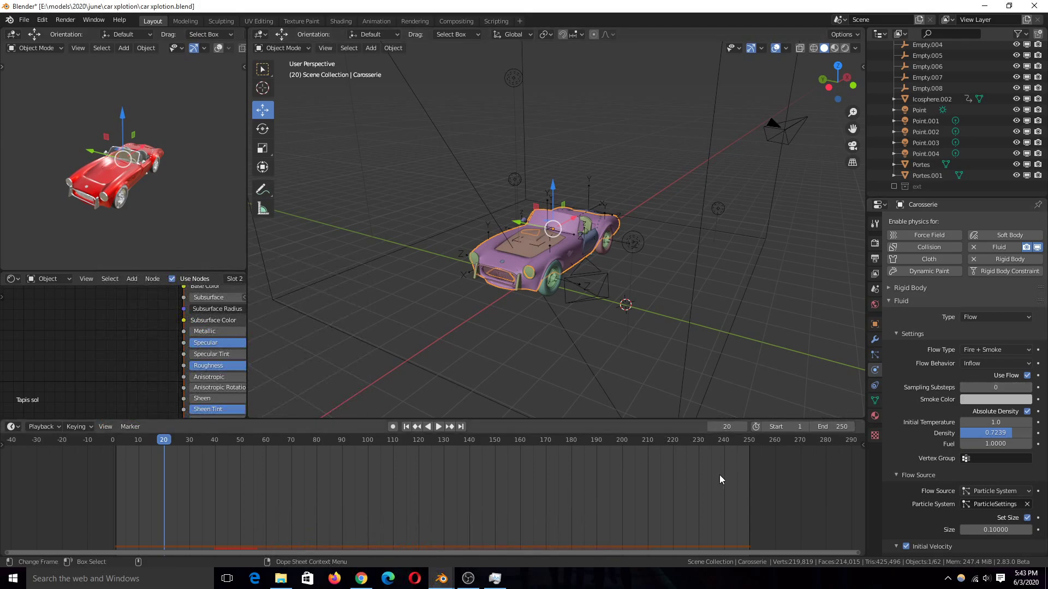
click(424, 536)
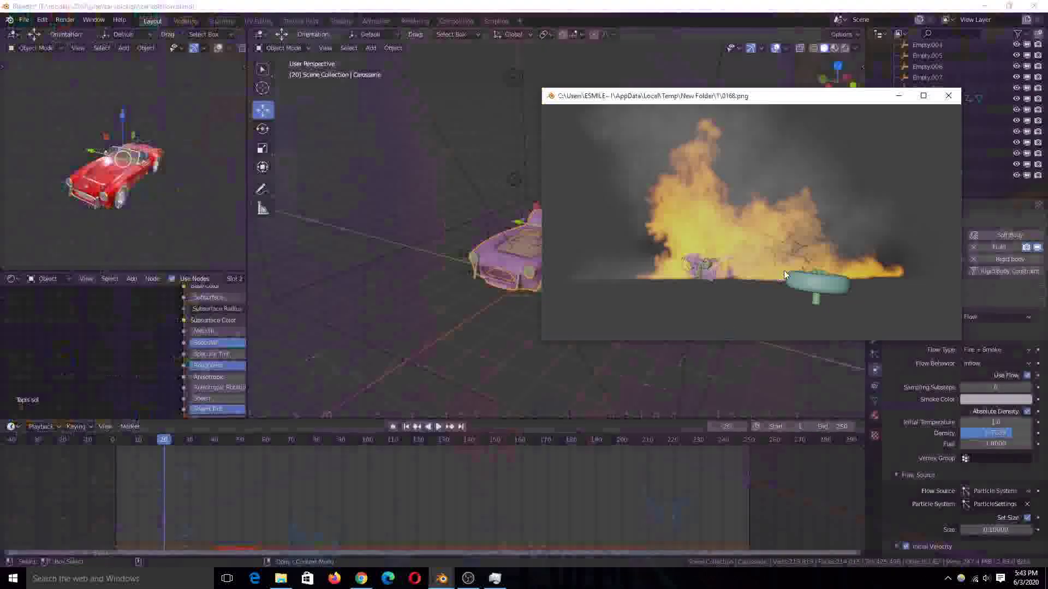
mouse_move(813, 253)
mouse_down()
mouse_move(600, 273)
mouse_move(608, 262)
mouse_move(795, 257)
mouse_move(663, 272)
mouse_move(608, 299)
mouse_move(814, 293)
mouse_up()
Enable the ext collection's smoke-cloud meshes, select the cloud Cube.003, and save the project.
click(897, 98)
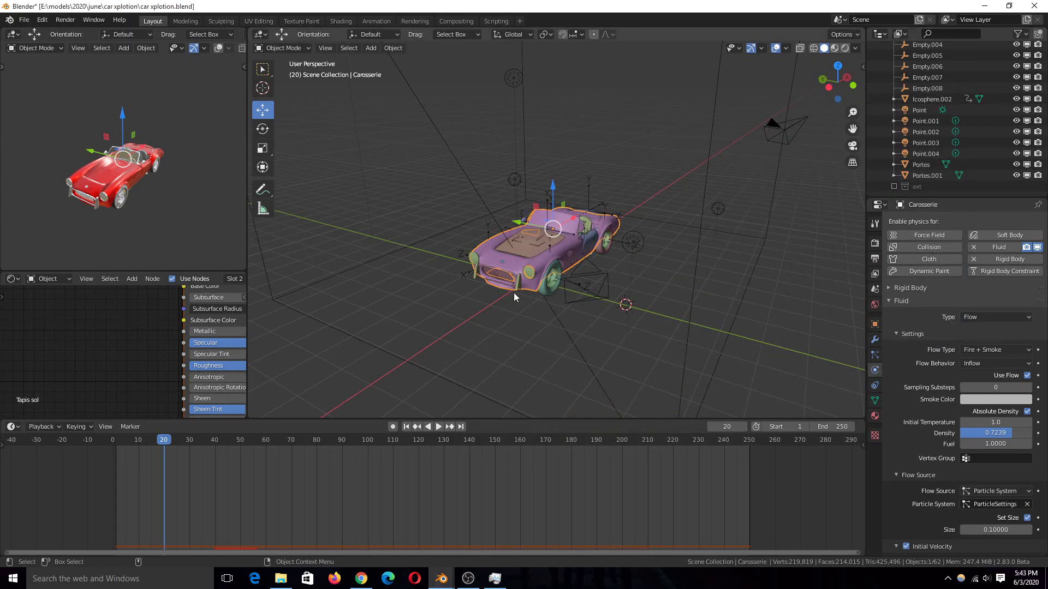
scroll(513, 292, up, 3)
middle_drag(614, 286, 695, 275)
scroll(682, 273, down, 2)
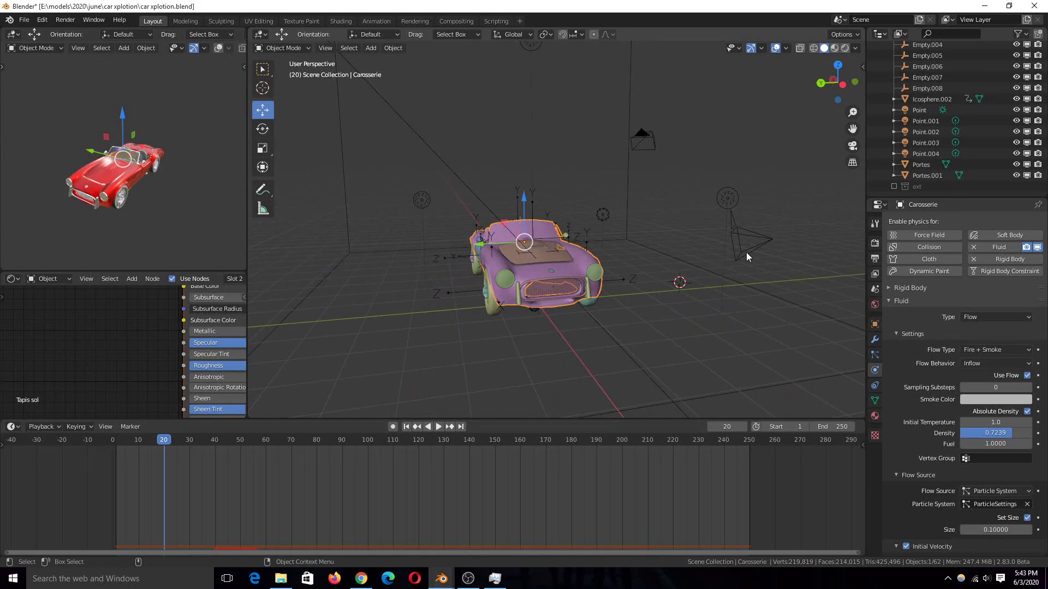
click(893, 187)
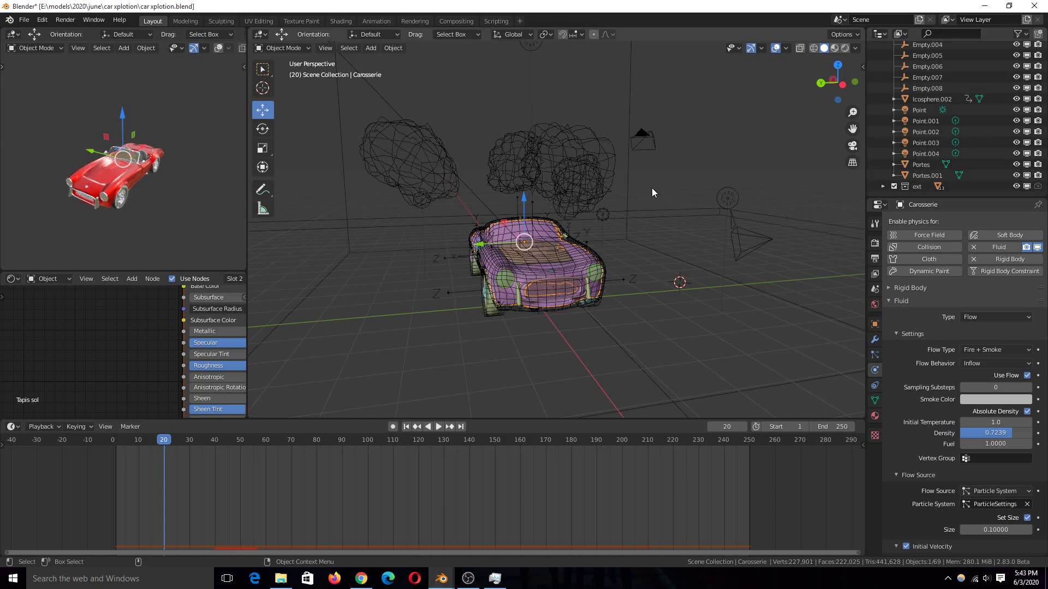
click(579, 176)
middle_drag(580, 176, 535, 194)
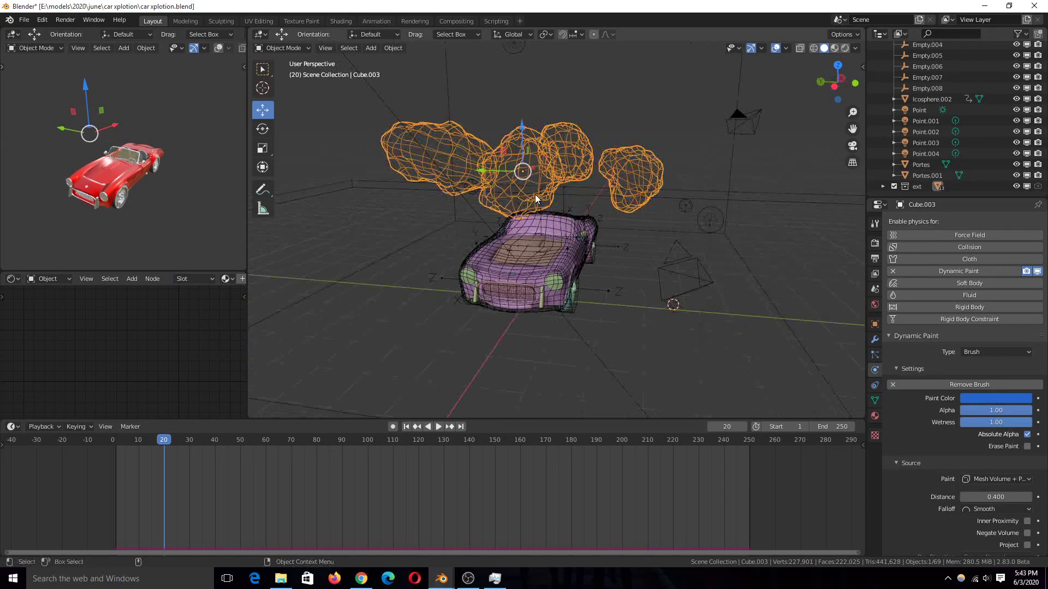
key(ctrl+s)
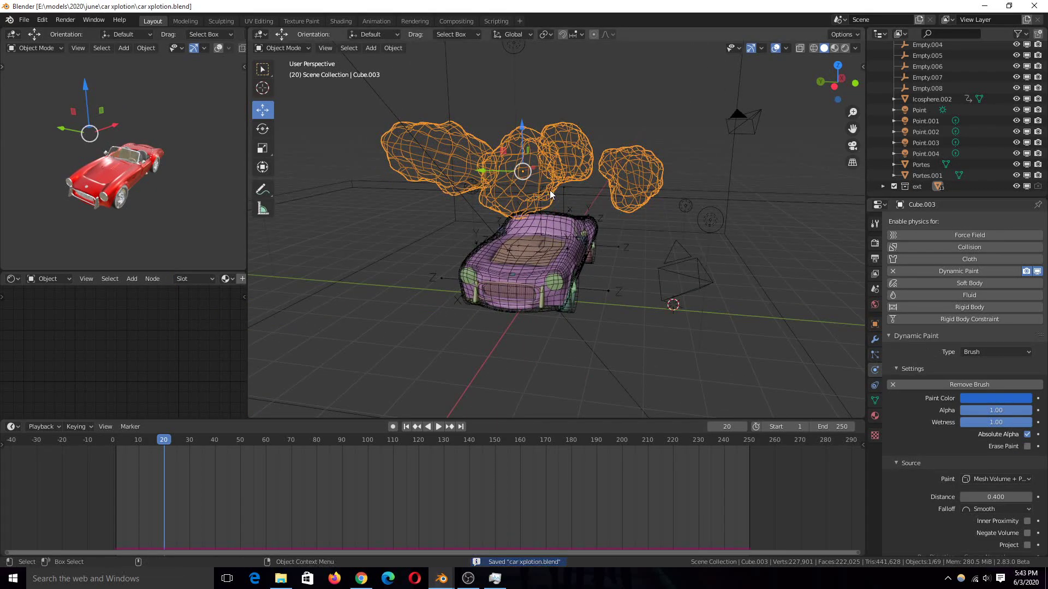
Check Cube.003's Dynamic Paint brush (Mesh Volume + Proximity source), then select the deformer cage.
click(875, 342)
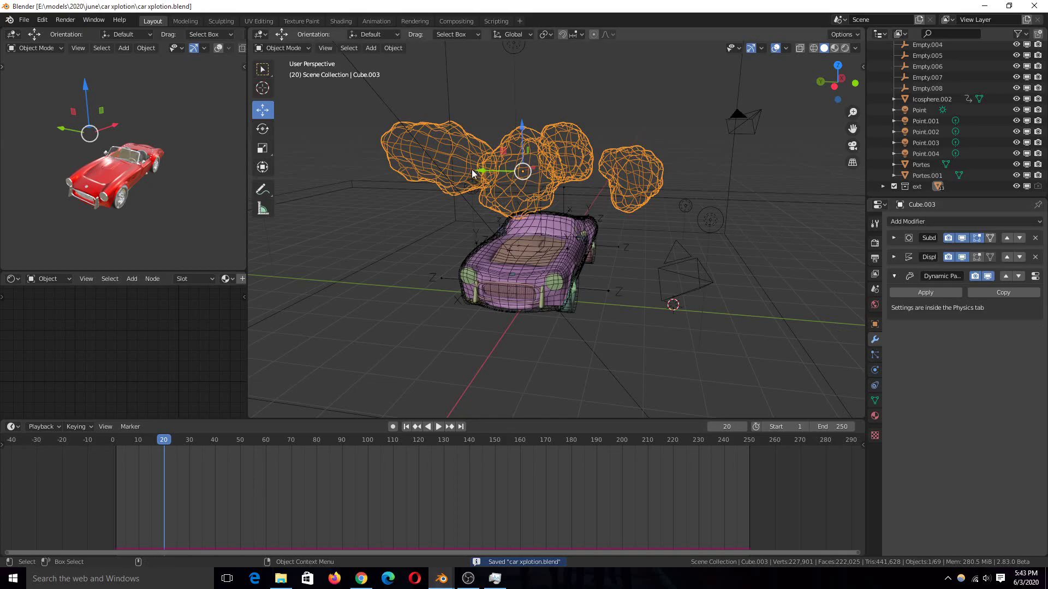
mouse_move(471, 169)
middle_down()
mouse_move(480, 166)
mouse_move(463, 160)
middle_up()
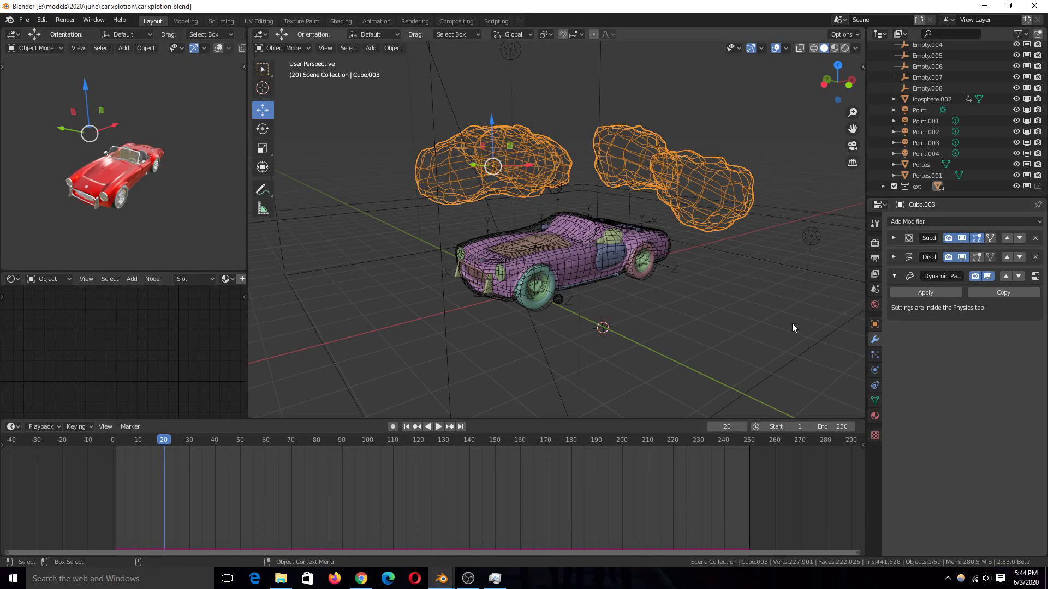
middle_drag(579, 185, 519, 201)
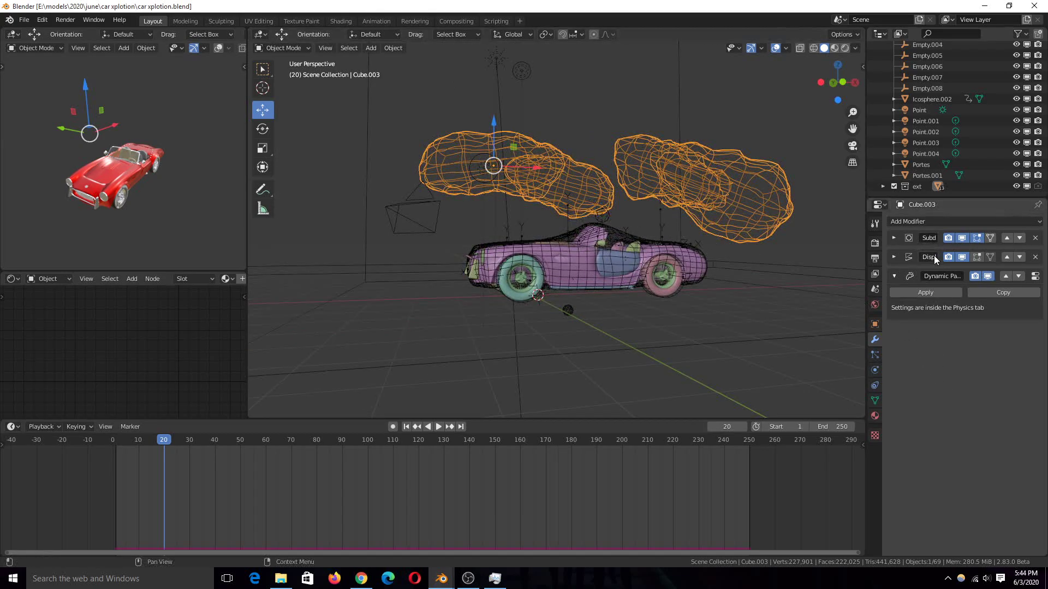
click(874, 370)
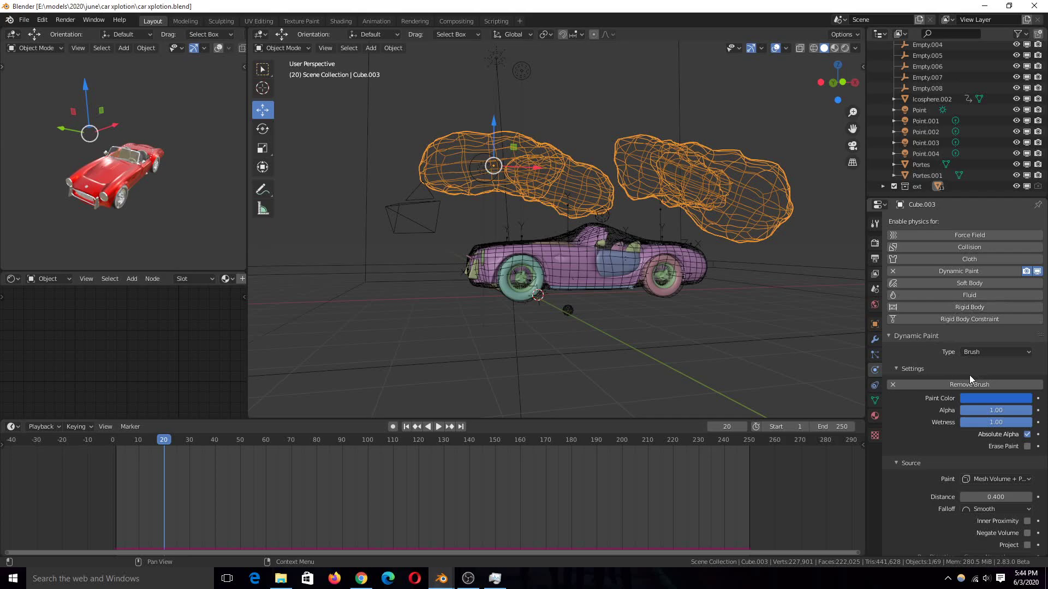
scroll(928, 411, down, 2)
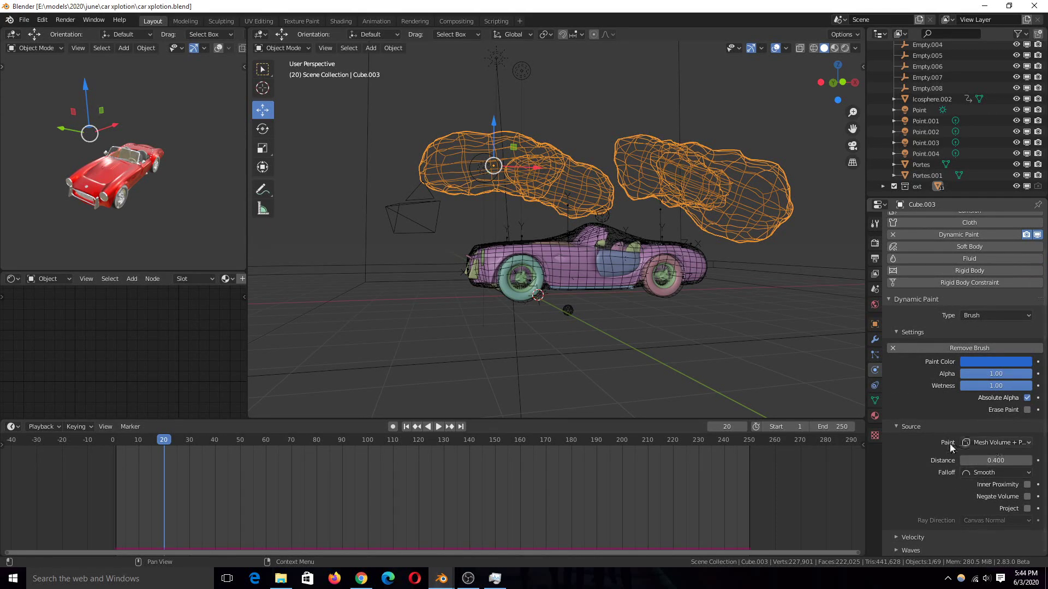
click(1007, 443)
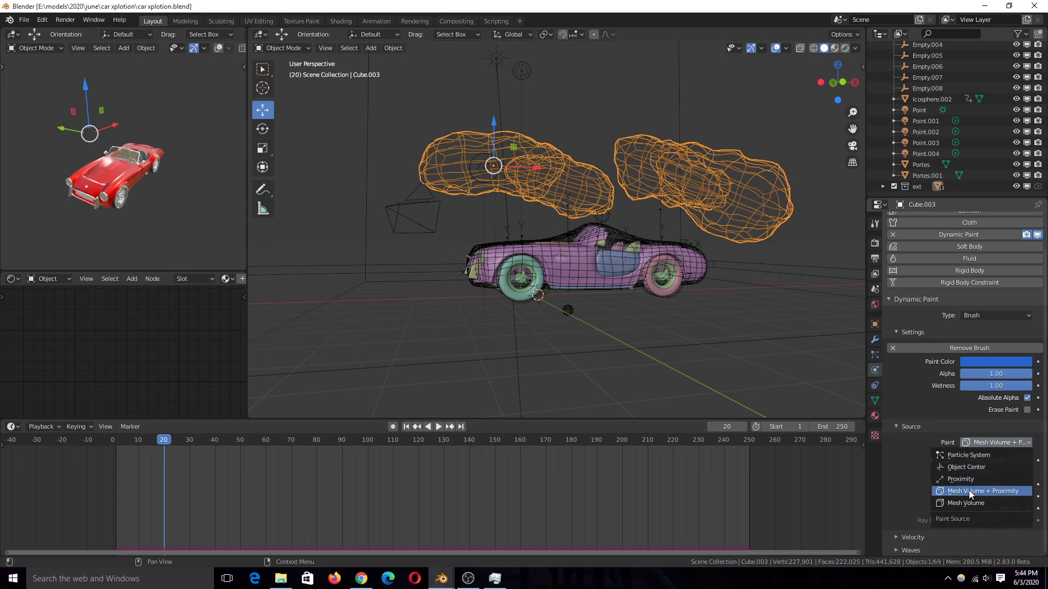
click(999, 491)
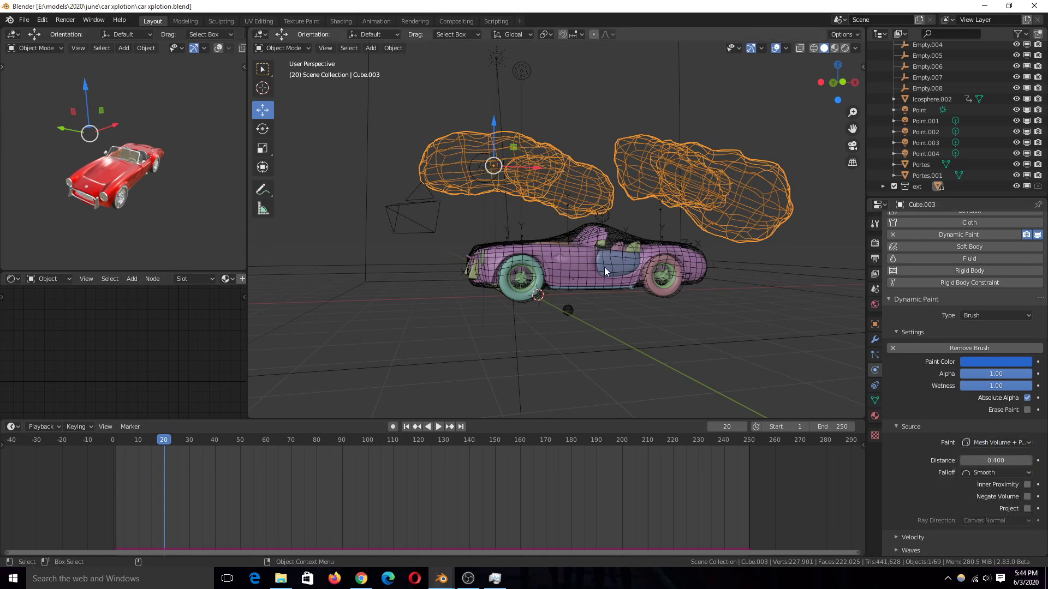
click(571, 250)
middle_drag(579, 263, 488, 244)
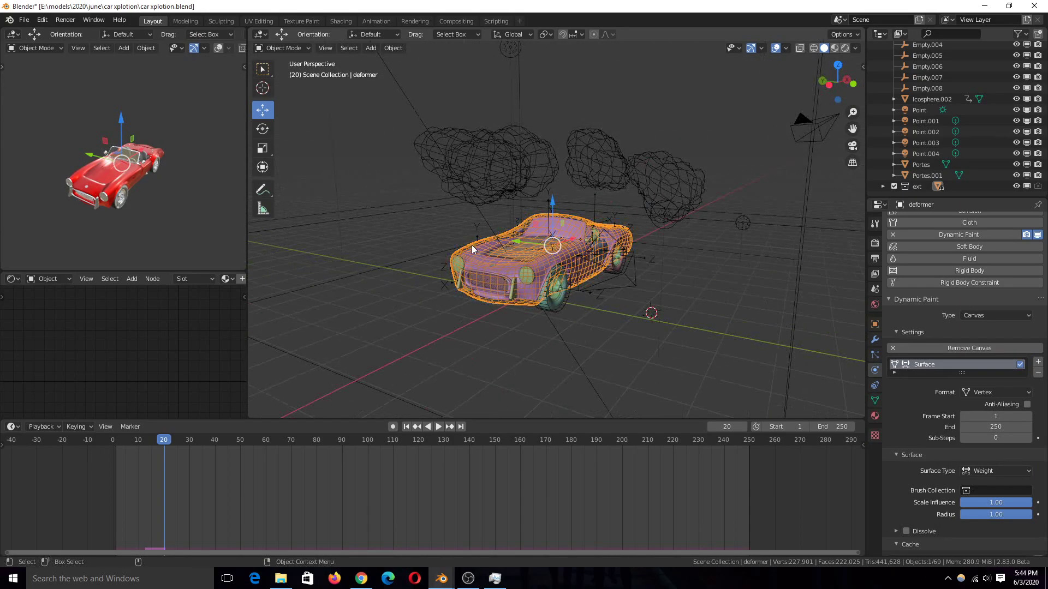
Select the deformer cage around the car and review its modifiers and Dynamic Paint canvas settings.
scroll(606, 278, up, 3)
click(547, 273)
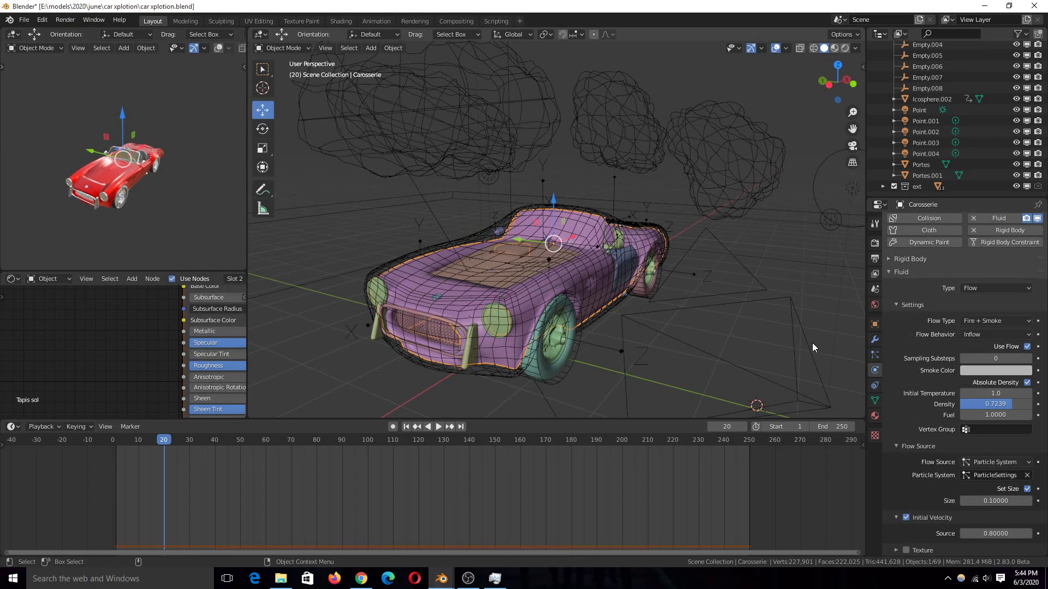
click(417, 247)
middle_drag(430, 235, 573, 268)
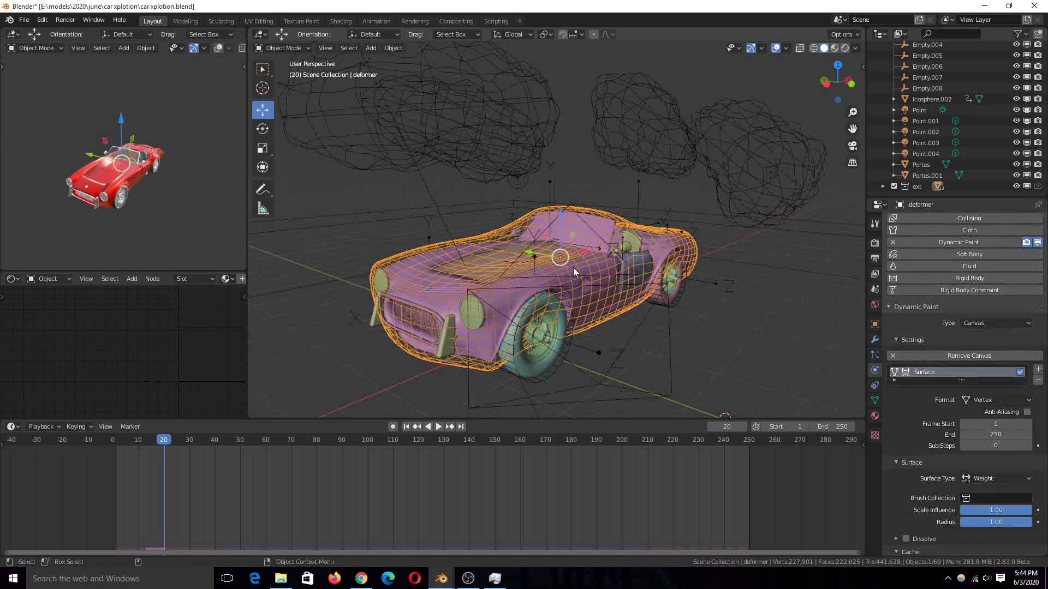
click(875, 340)
click(875, 370)
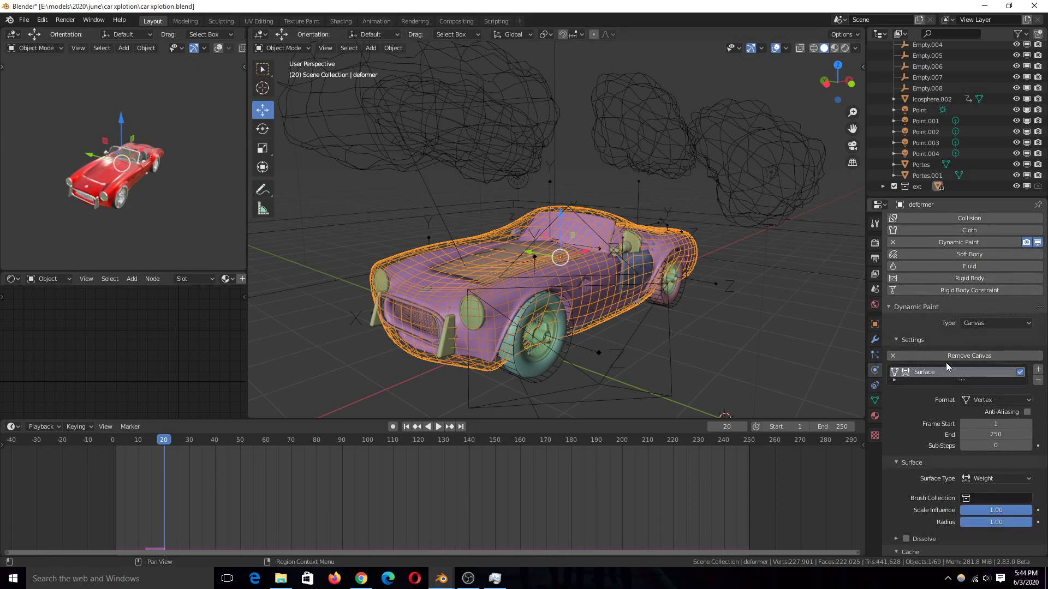
Set the deformer's Viewport Display type to Solid in Object Properties.
scroll(928, 398, down, 4)
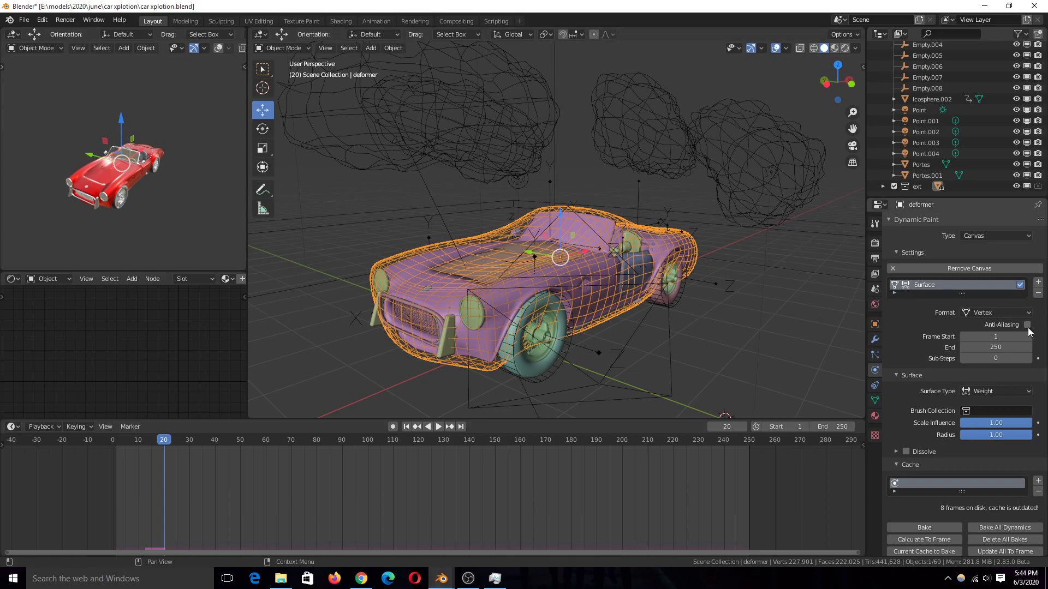
scroll(928, 398, down, 1)
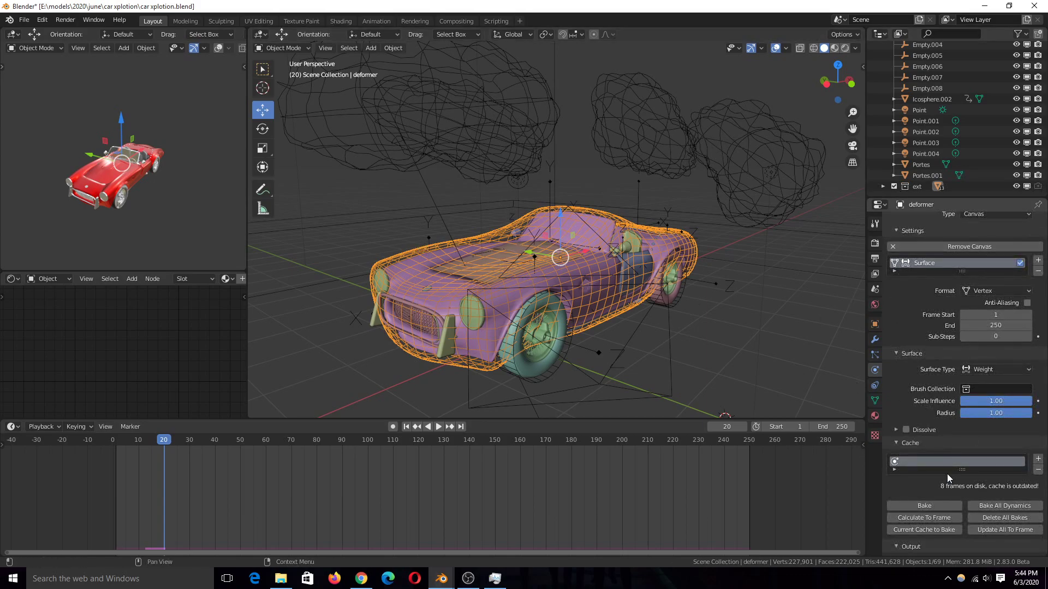
click(875, 324)
scroll(925, 505, down, 1)
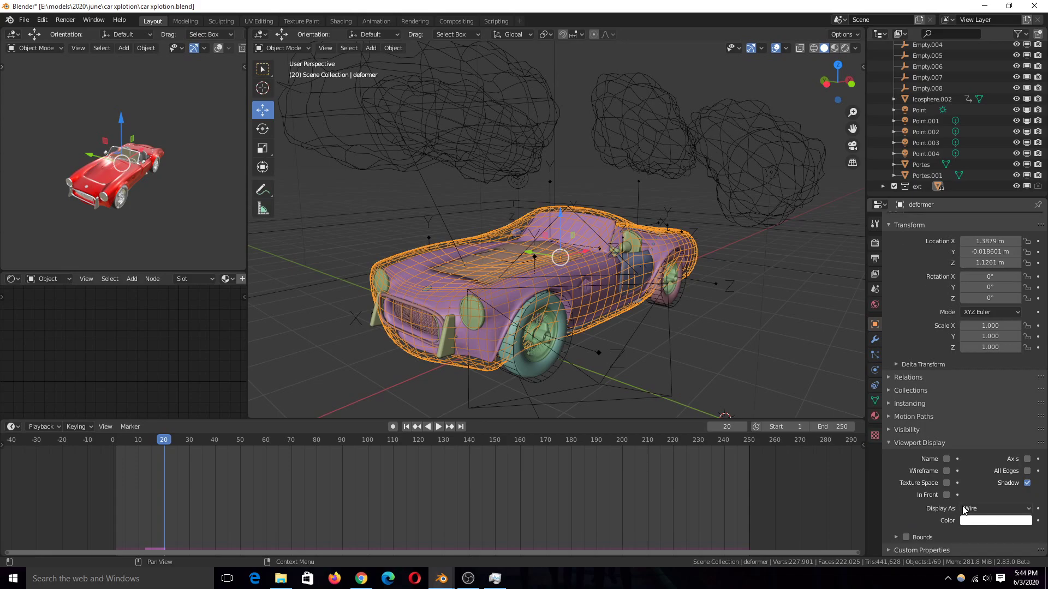
click(993, 508)
click(983, 482)
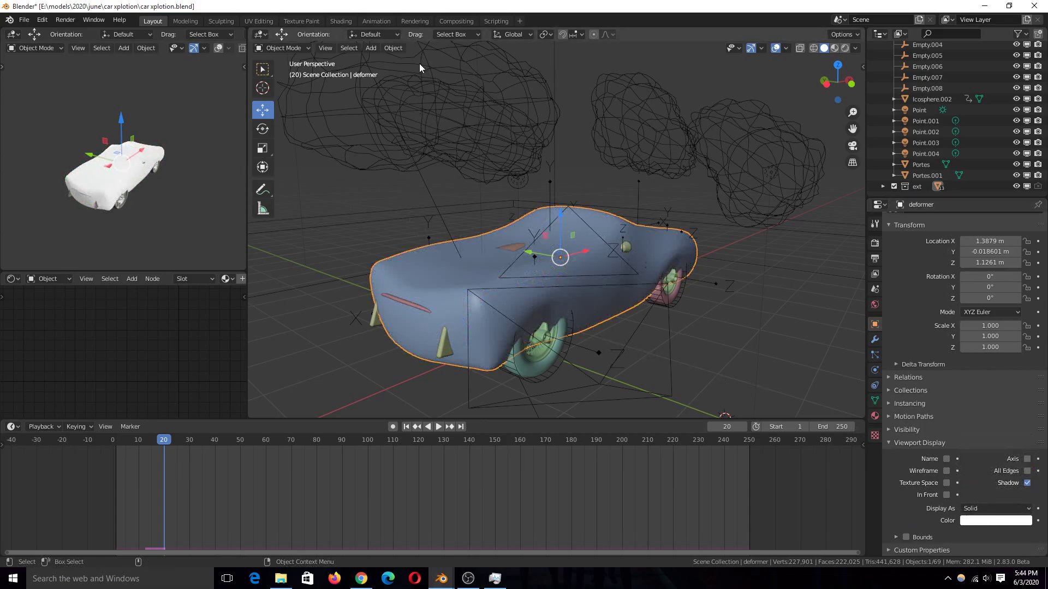
click(289, 48)
Switch the deformer to Weight Paint mode and play the explosion, stopping at frame 60.
click(285, 105)
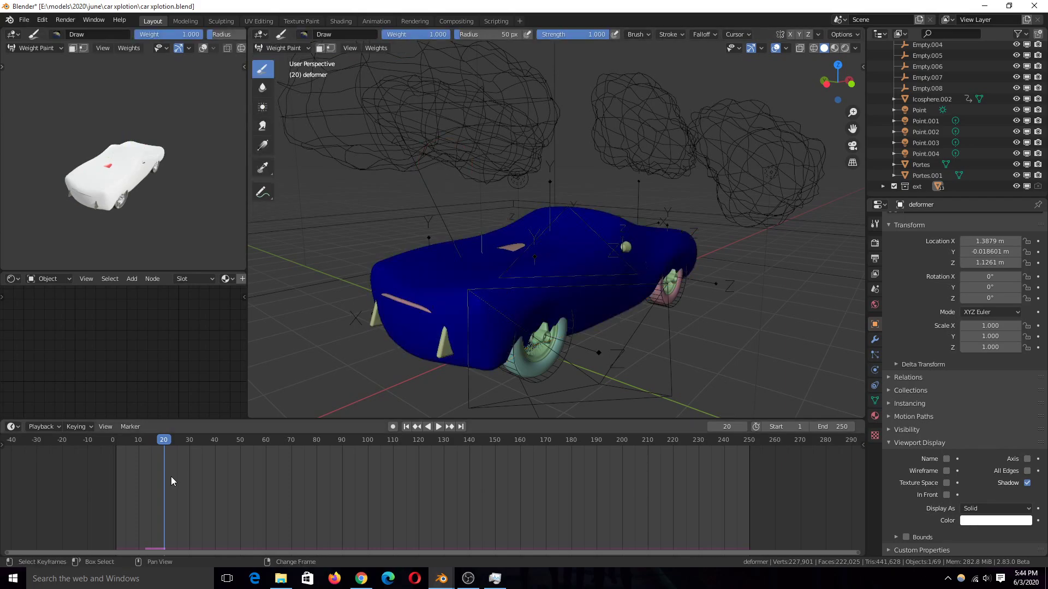
key(space)
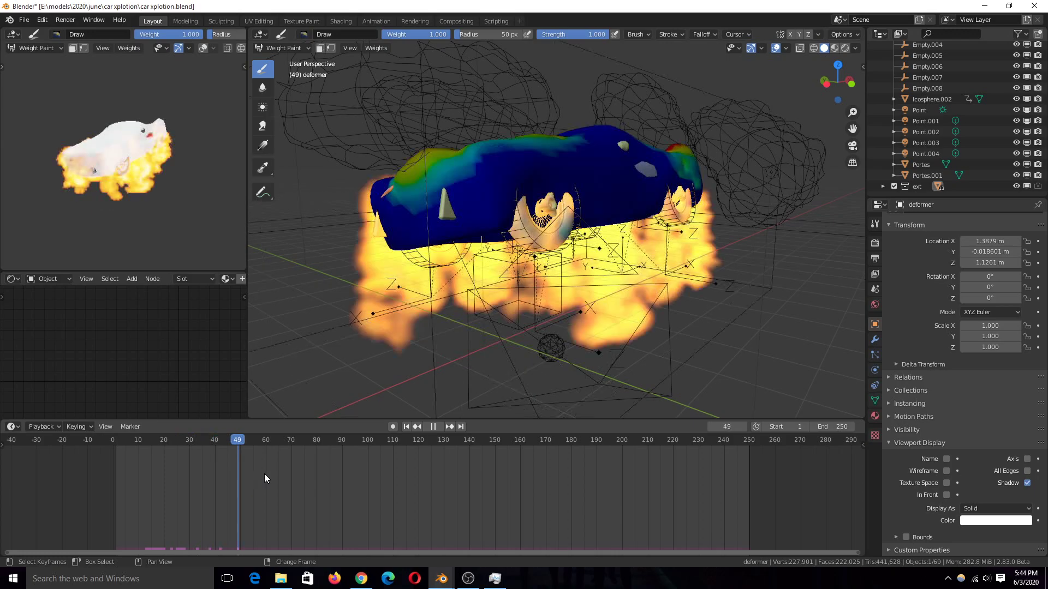
key(space)
Orbit to view the car from above, then replay the animation from around frame 48.
middle_drag(496, 194, 568, 267)
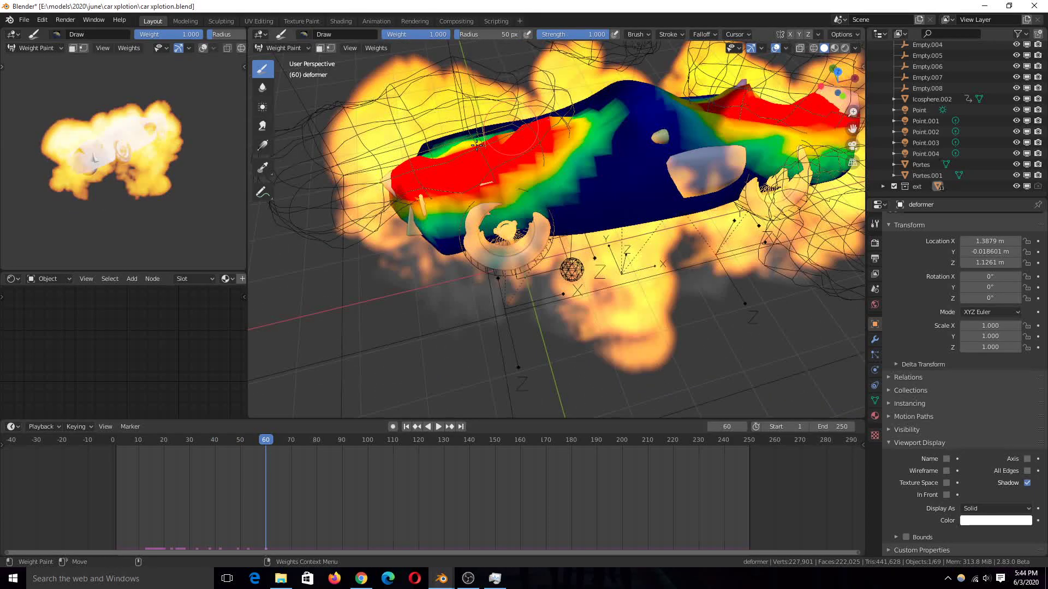
mouse_move(476, 145)
mouse_down()
mouse_move(537, 146)
mouse_move(557, 141)
mouse_up()
middle_drag(554, 187, 524, 109)
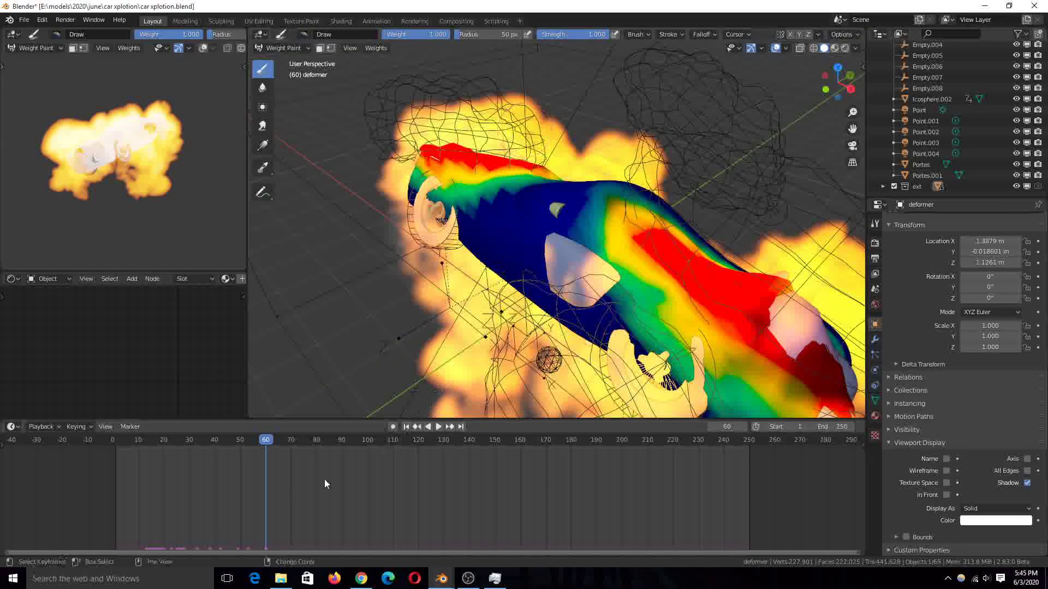
click(233, 485)
key(space)
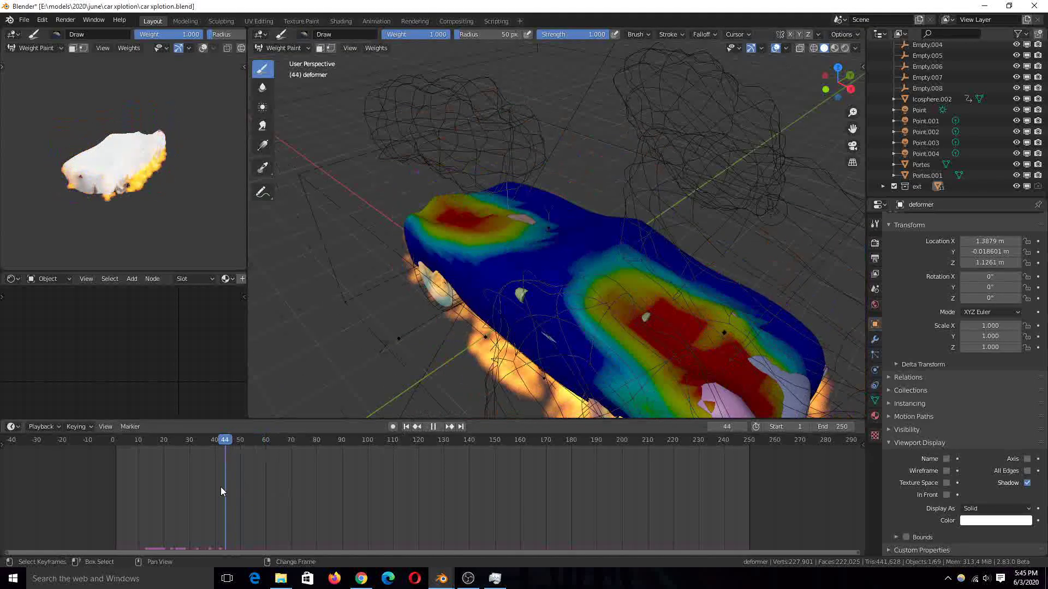